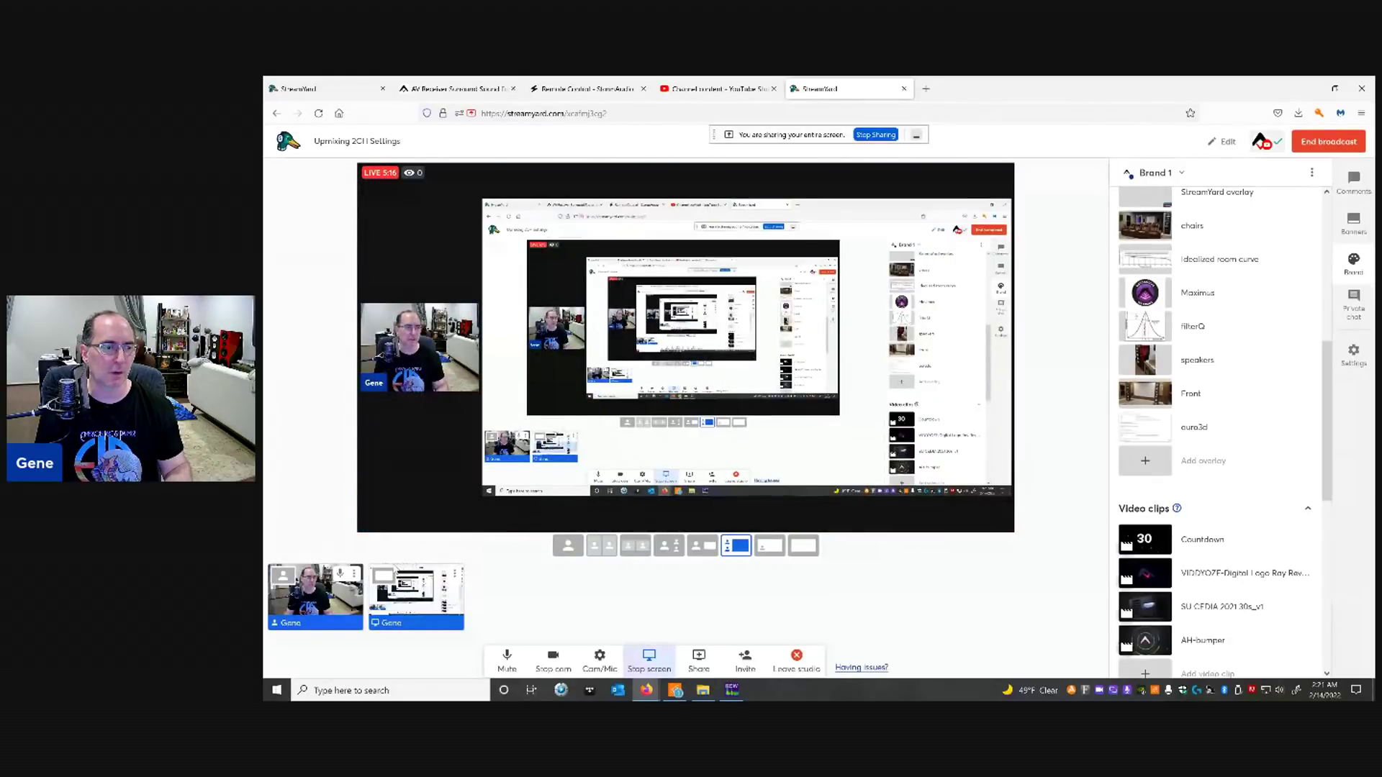
Step: Switch to the StormAudio remote control page and view the Preferred Upmix and Auro Preset choices
click(386, 578)
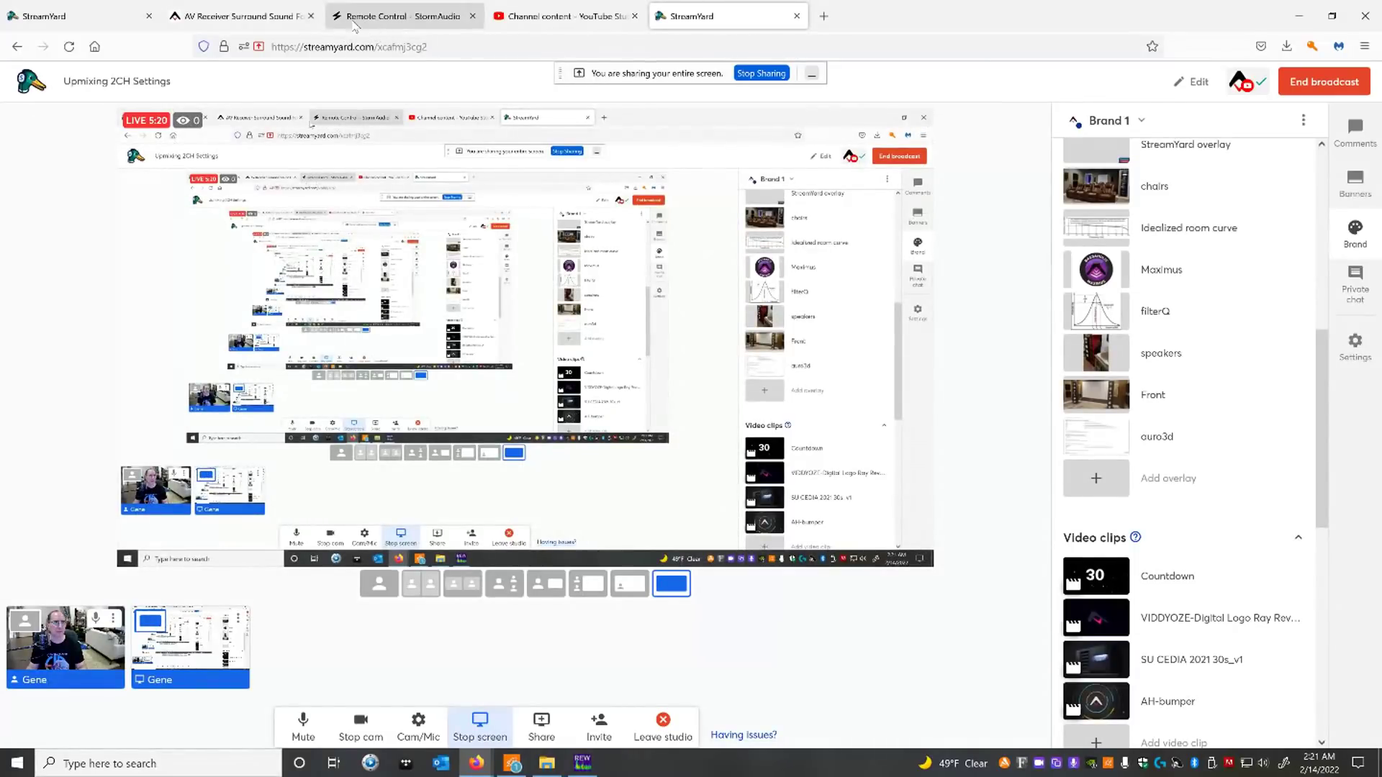
click(402, 22)
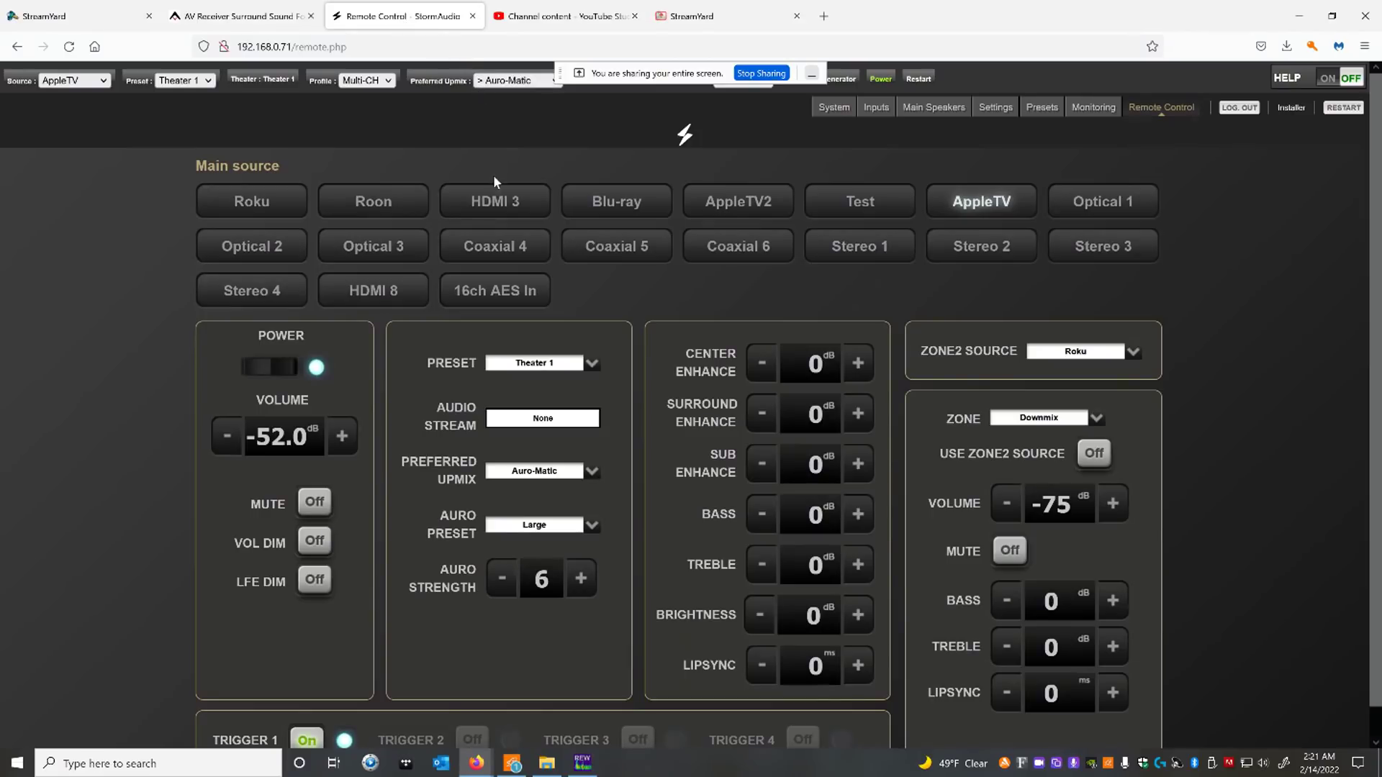
click(535, 471)
click(391, 540)
click(538, 526)
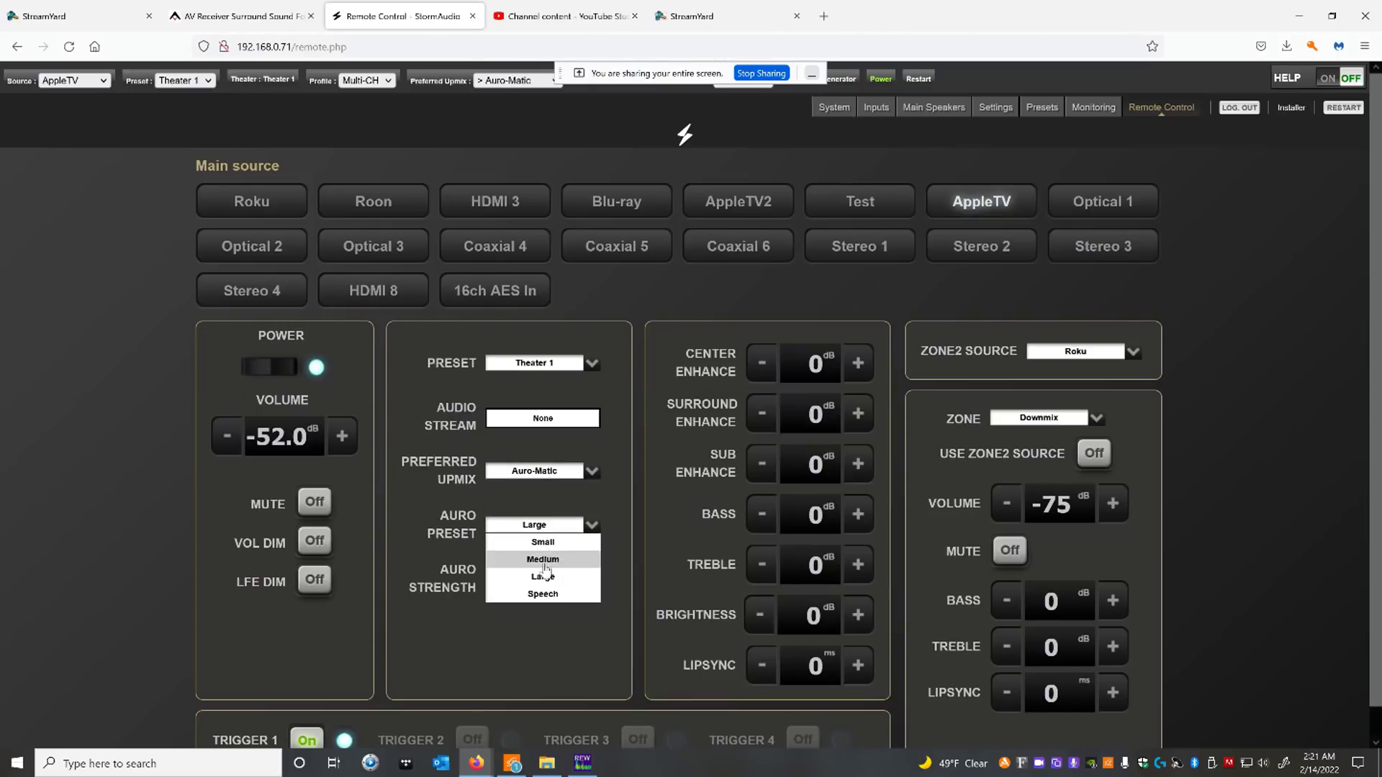
click(455, 545)
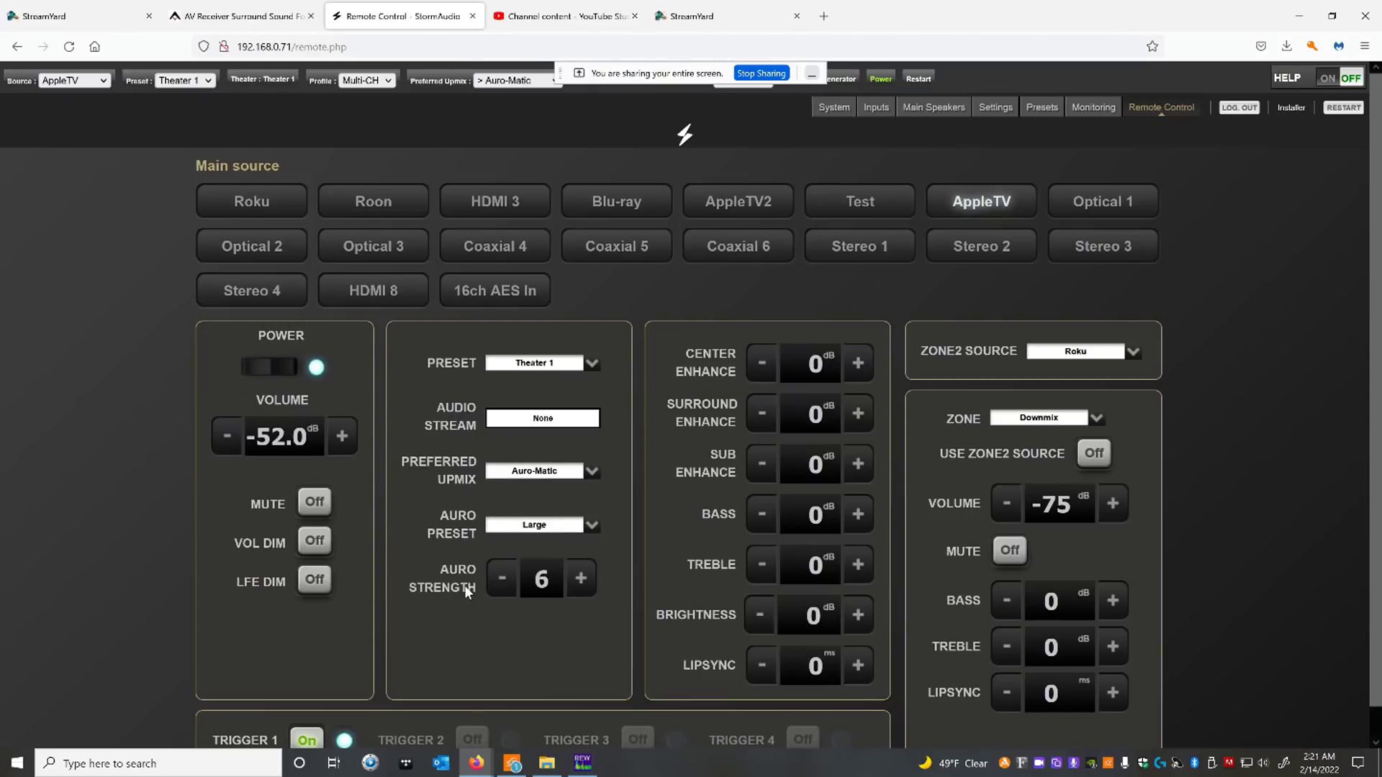
Step: Set the Preferred Upmix to Dolby Surround
click(592, 471)
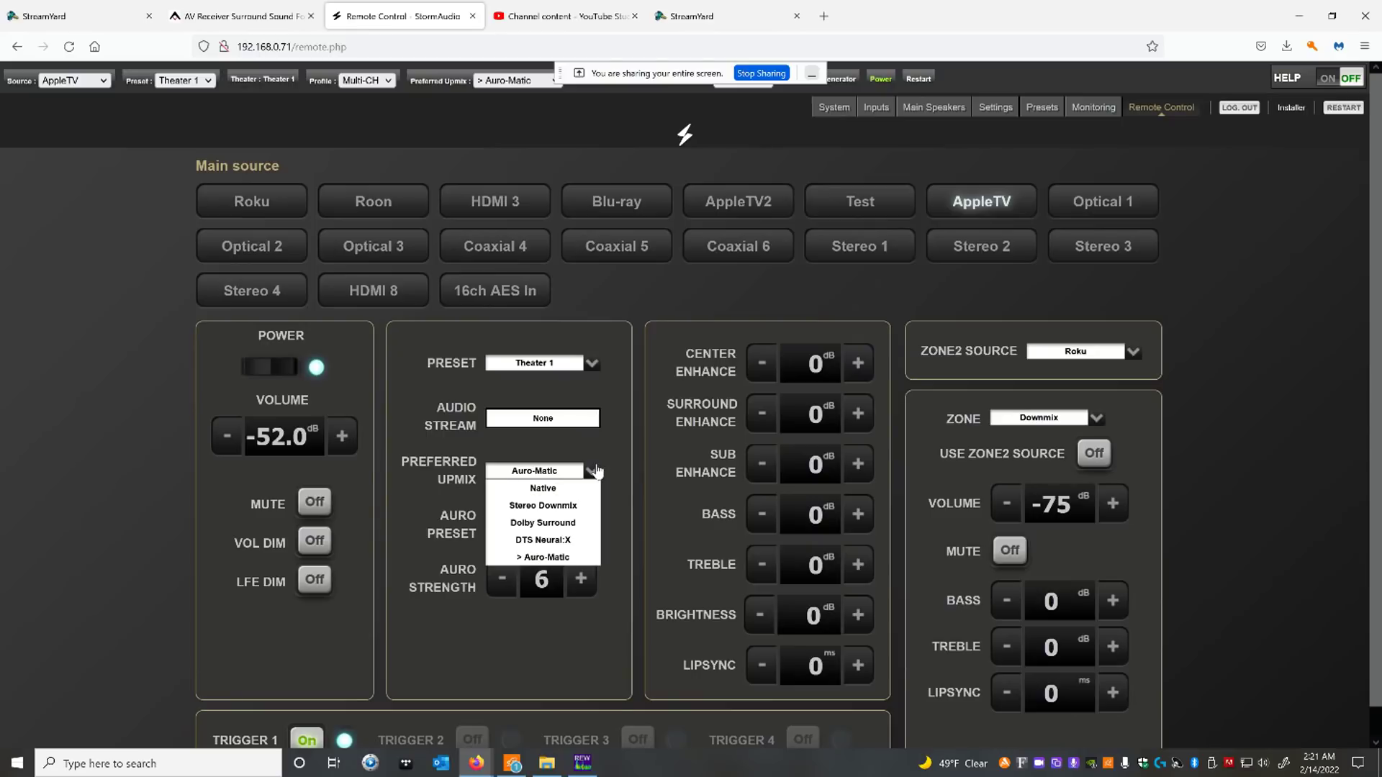
click(545, 523)
click(458, 515)
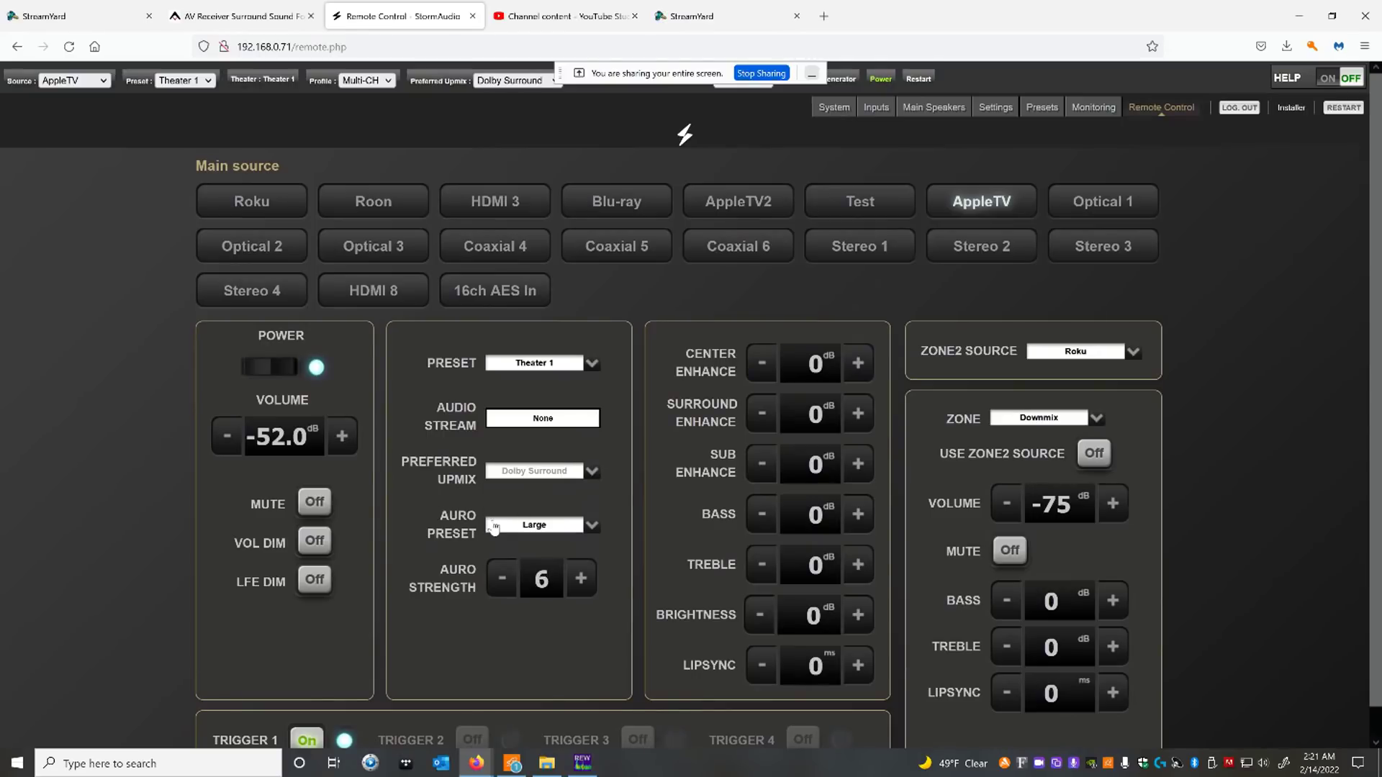
Step: Review the available Preferred Upmix modes, leaving the selection as it is
click(574, 473)
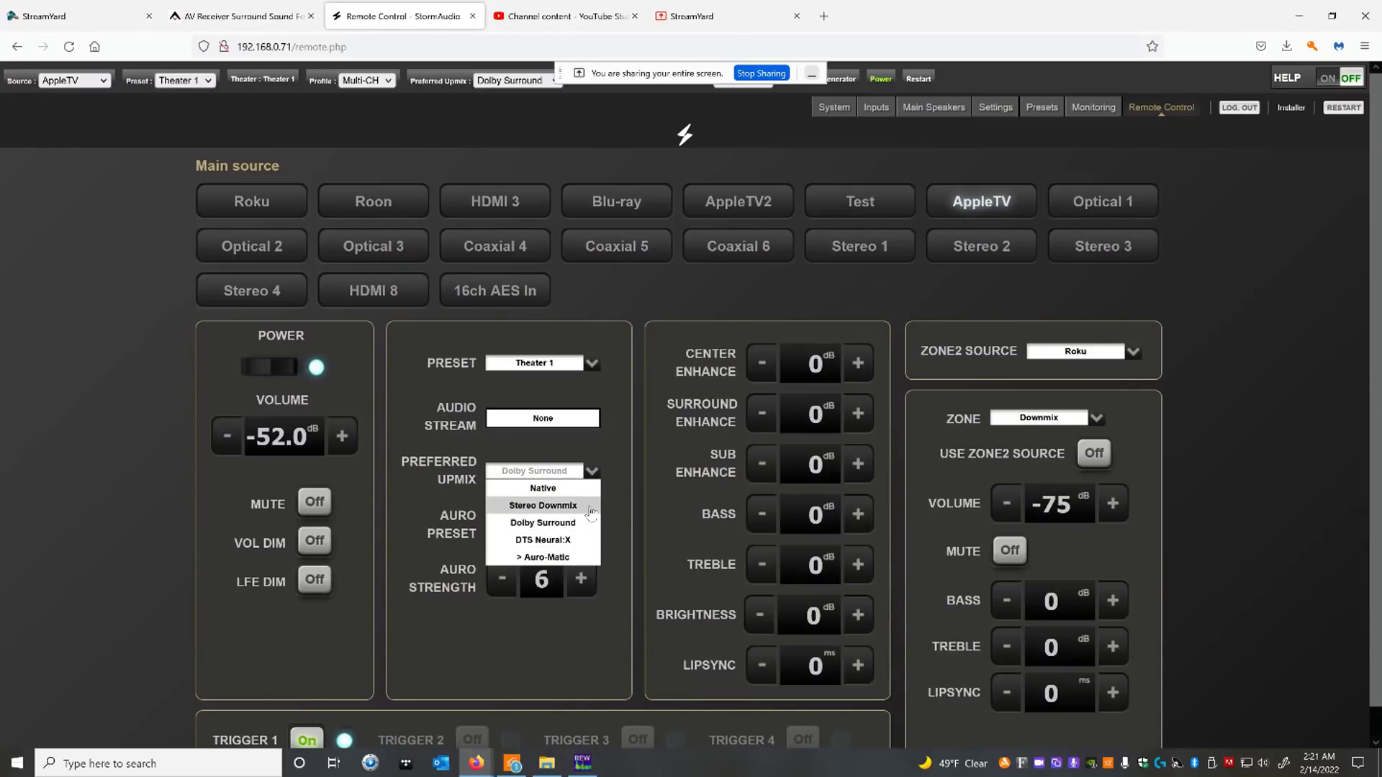
click(537, 472)
click(531, 471)
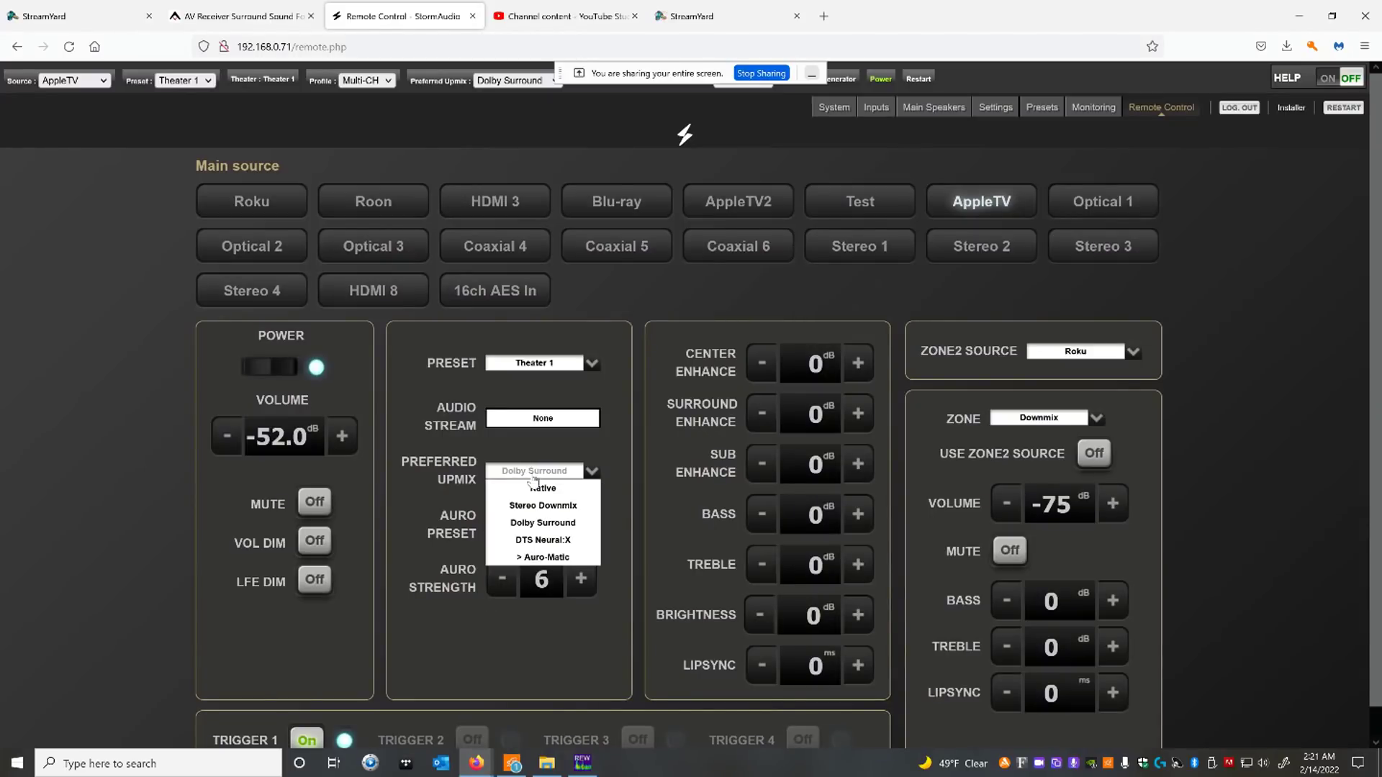
click(523, 466)
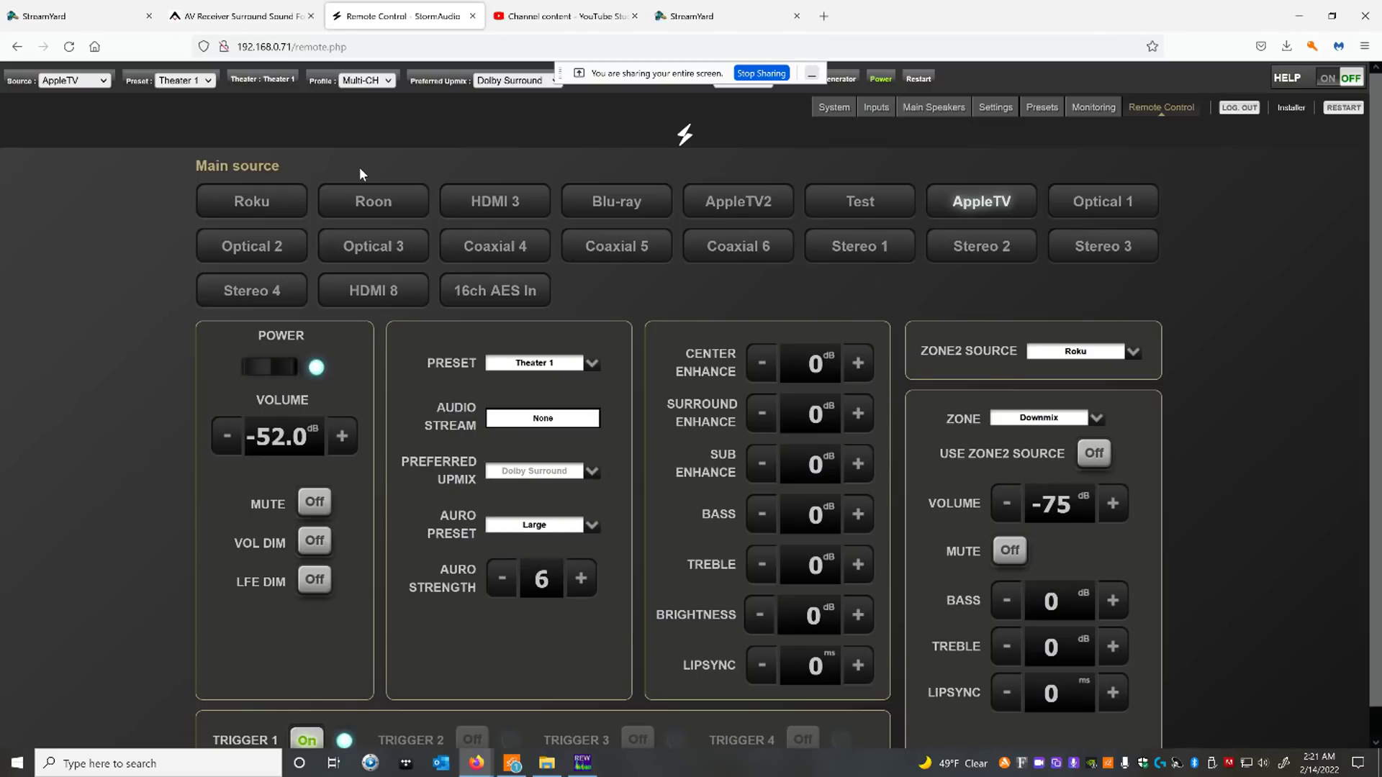
Step: Switch to REW and plot the Left @ MLP and Right @ MLP responses together on the All SPL graph
click(684, 21)
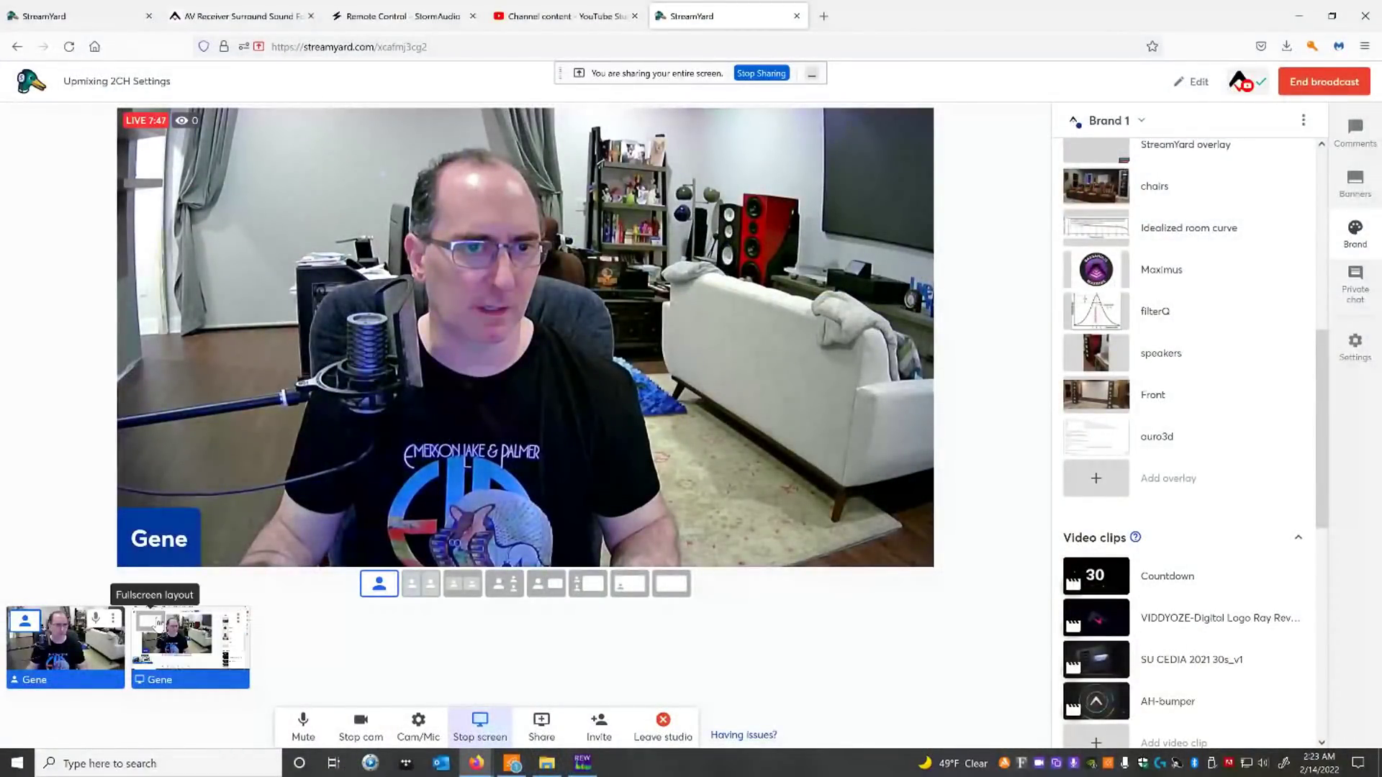
click(585, 760)
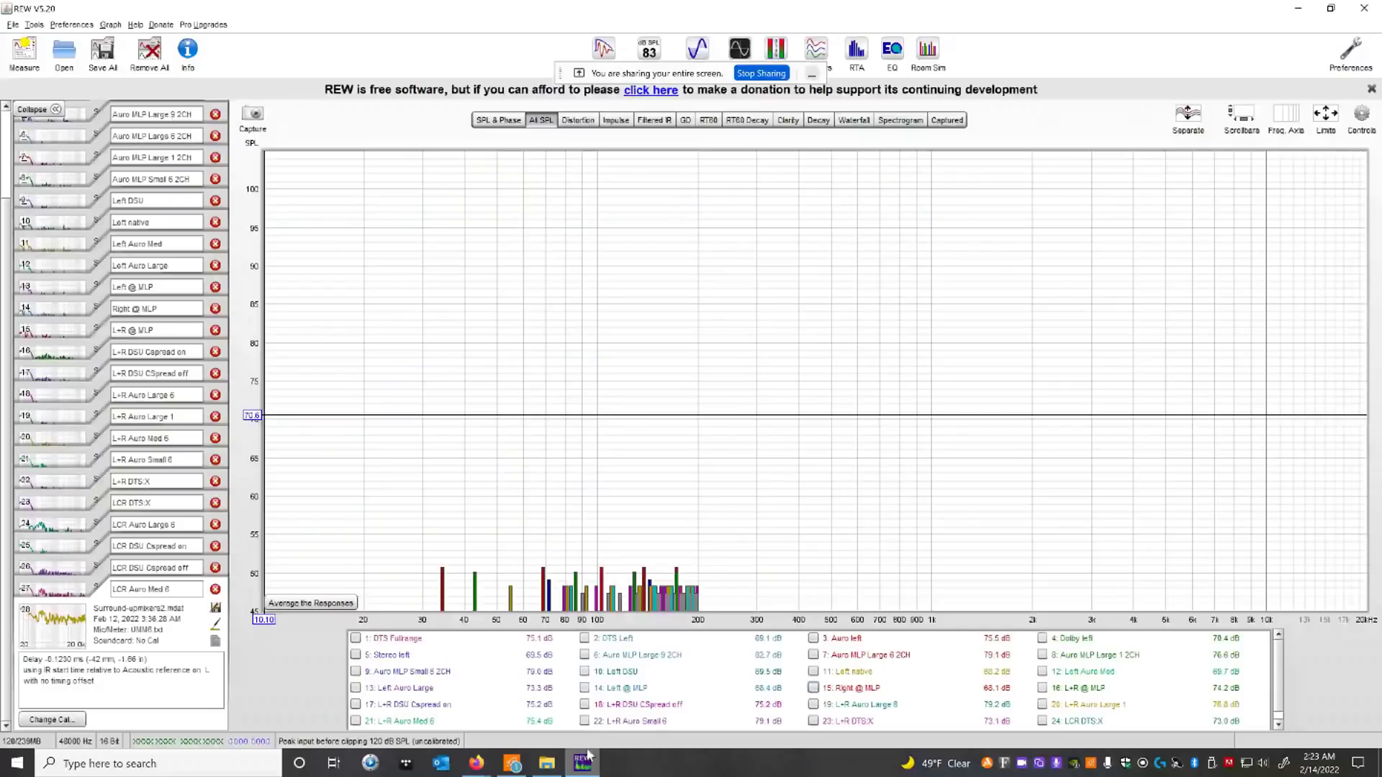
click(584, 689)
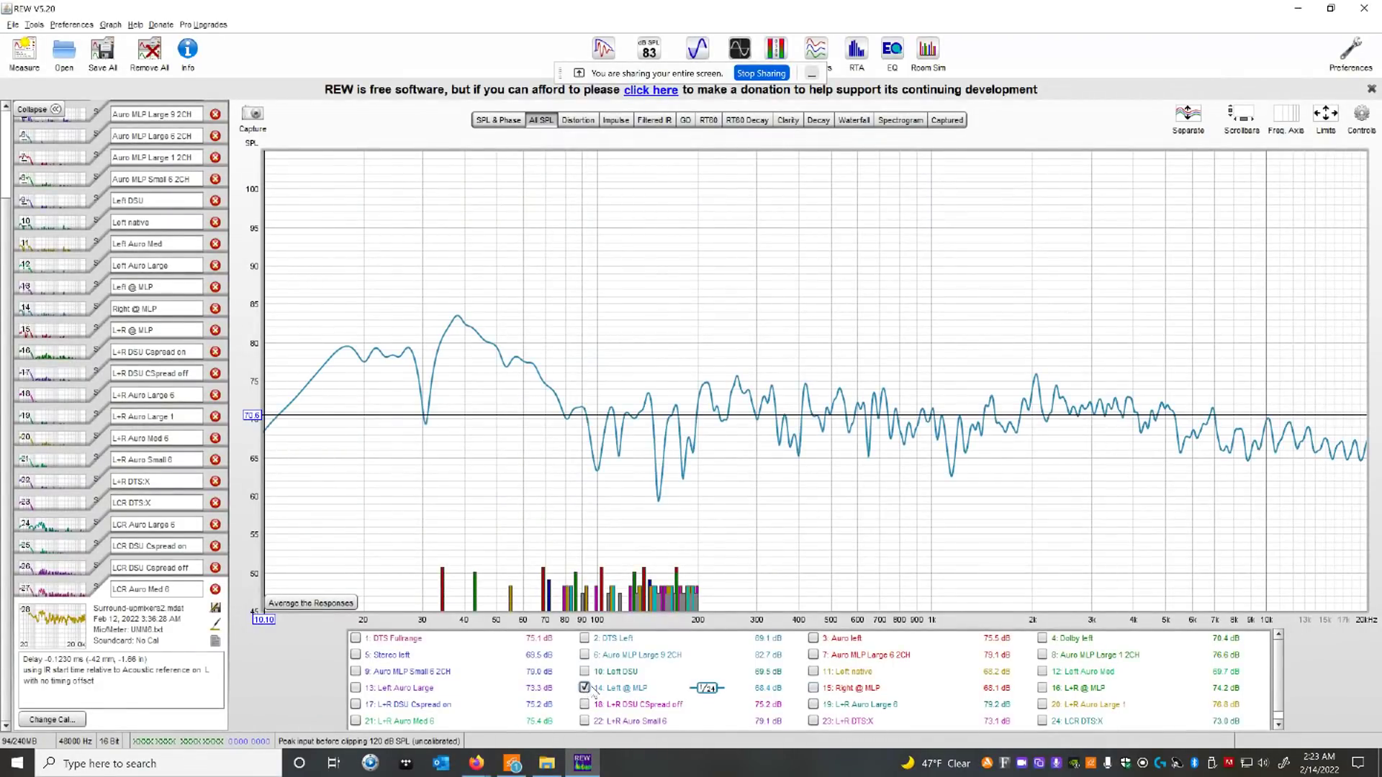
click(814, 689)
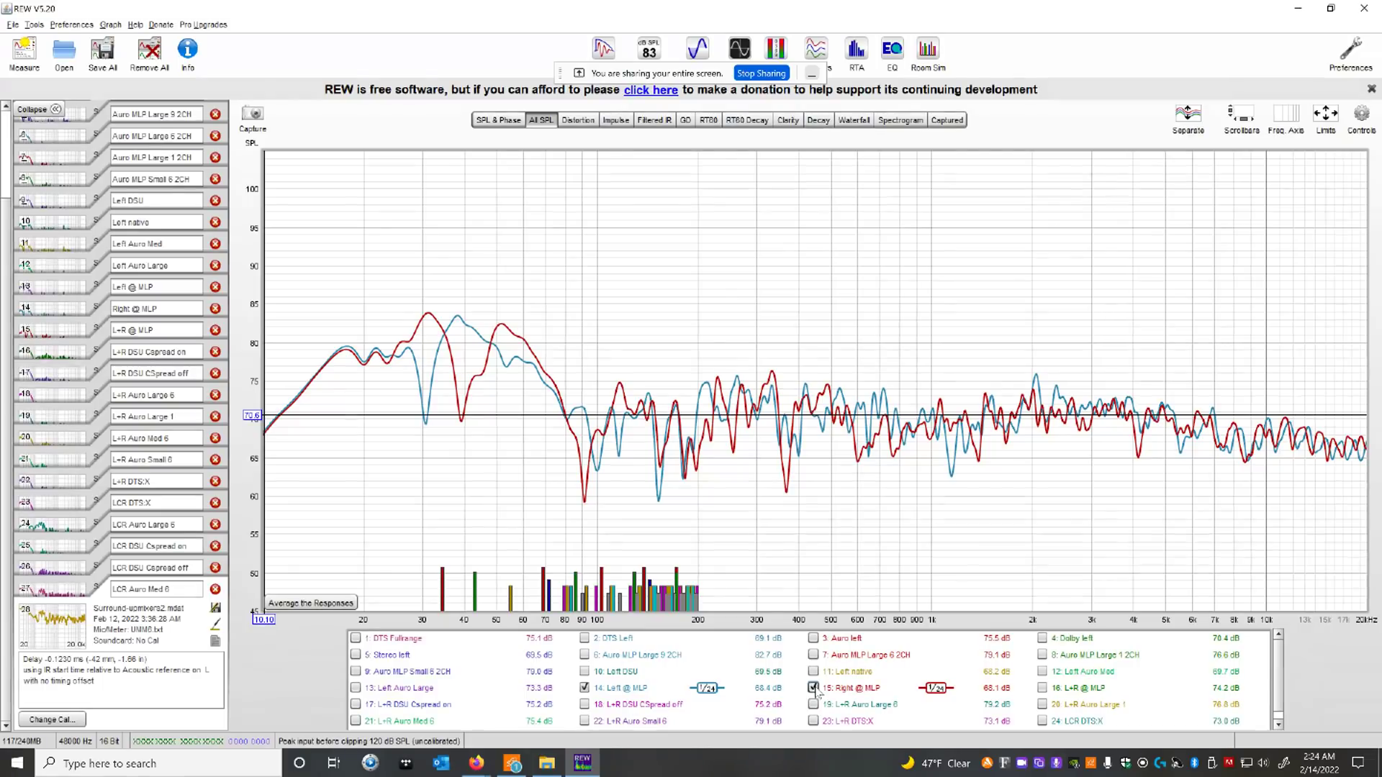
Step: Replace the separate left and right MLP traces with the combined L+R @ MLP trace
click(814, 688)
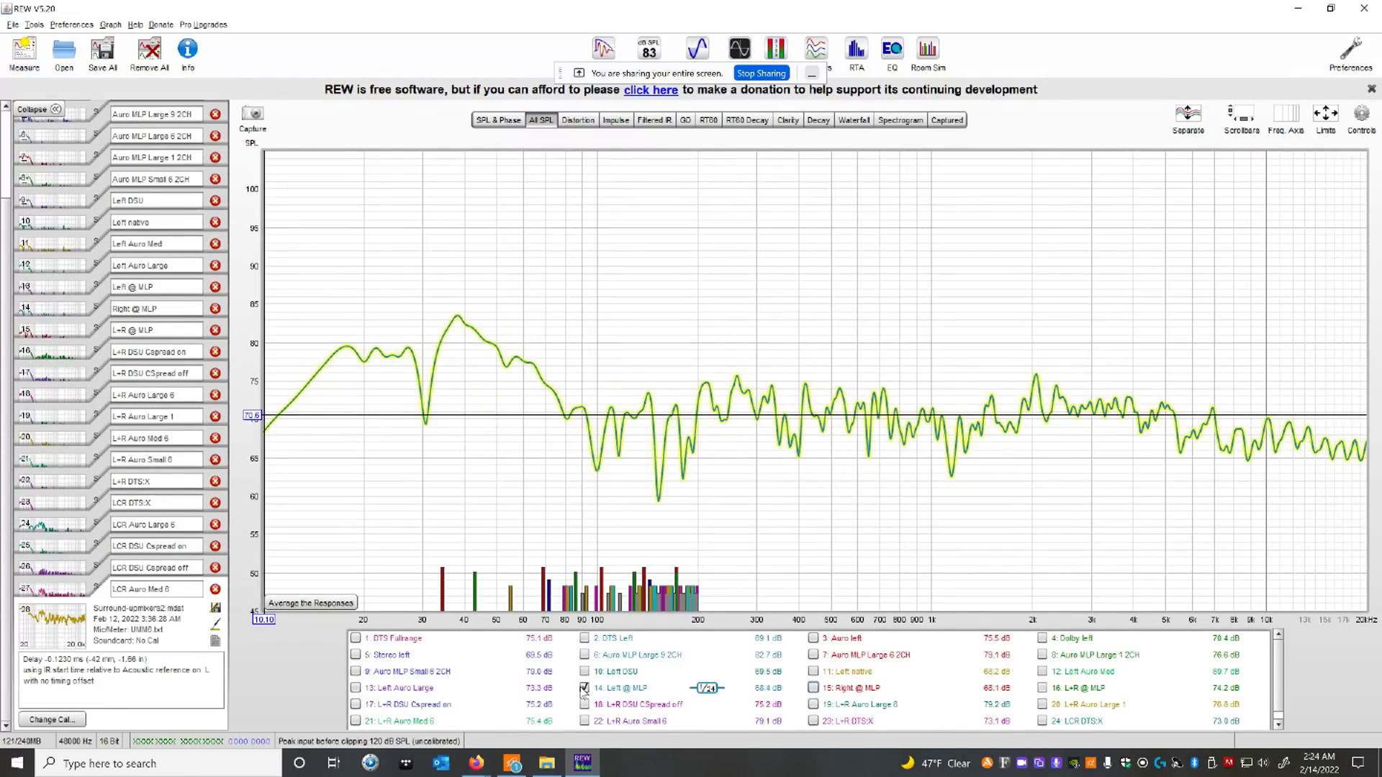
click(1042, 688)
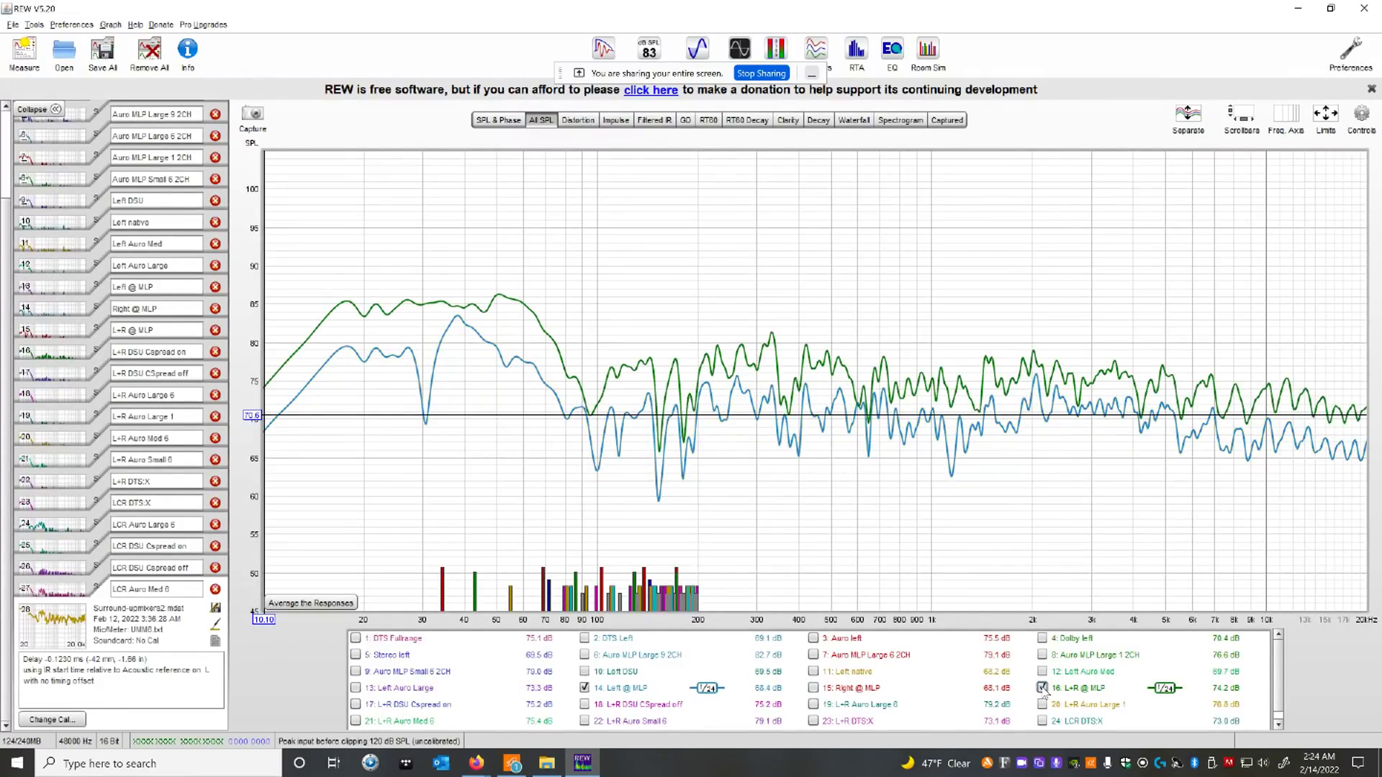
click(585, 688)
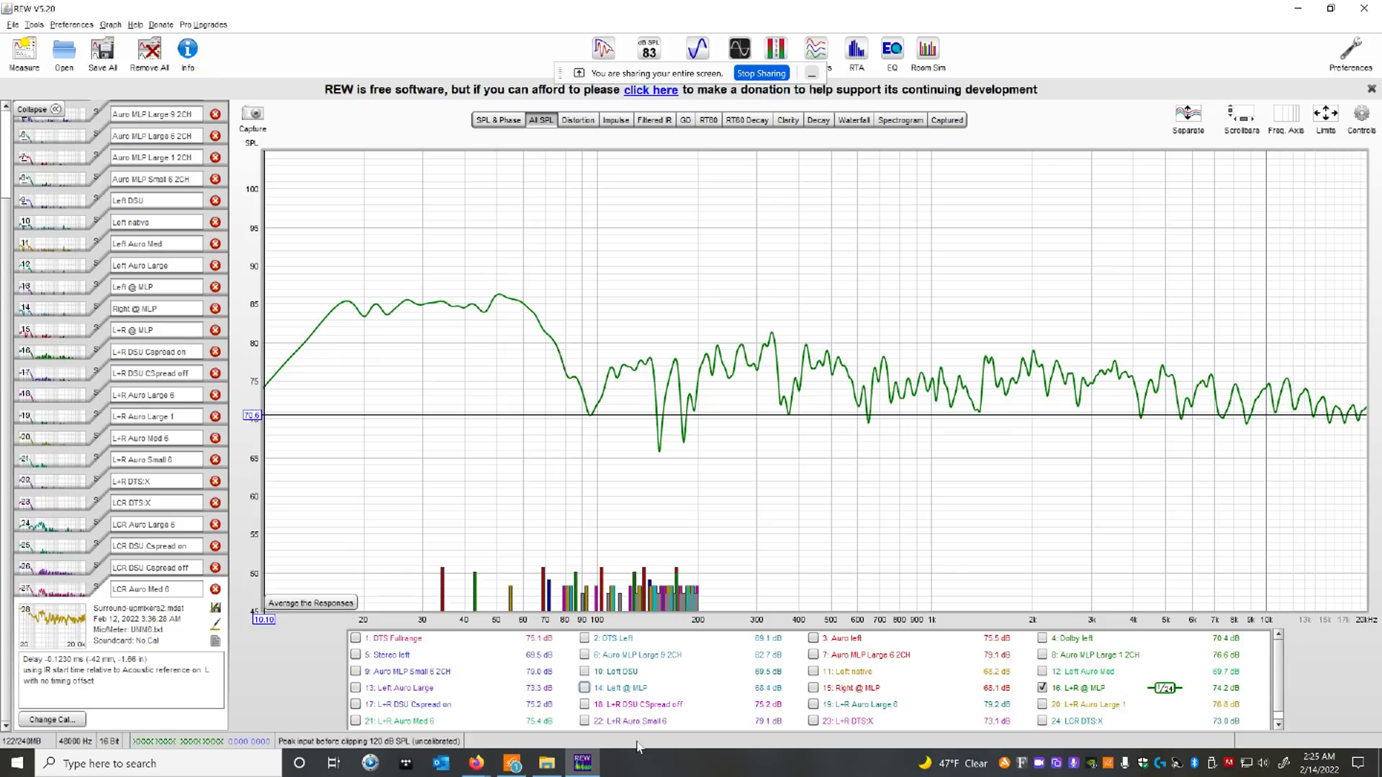
Step: Compare L+R @ MLP with the L+R DSU Cspread on and CSpread off traces, placing the graph cursor near 40 Hz
click(356, 704)
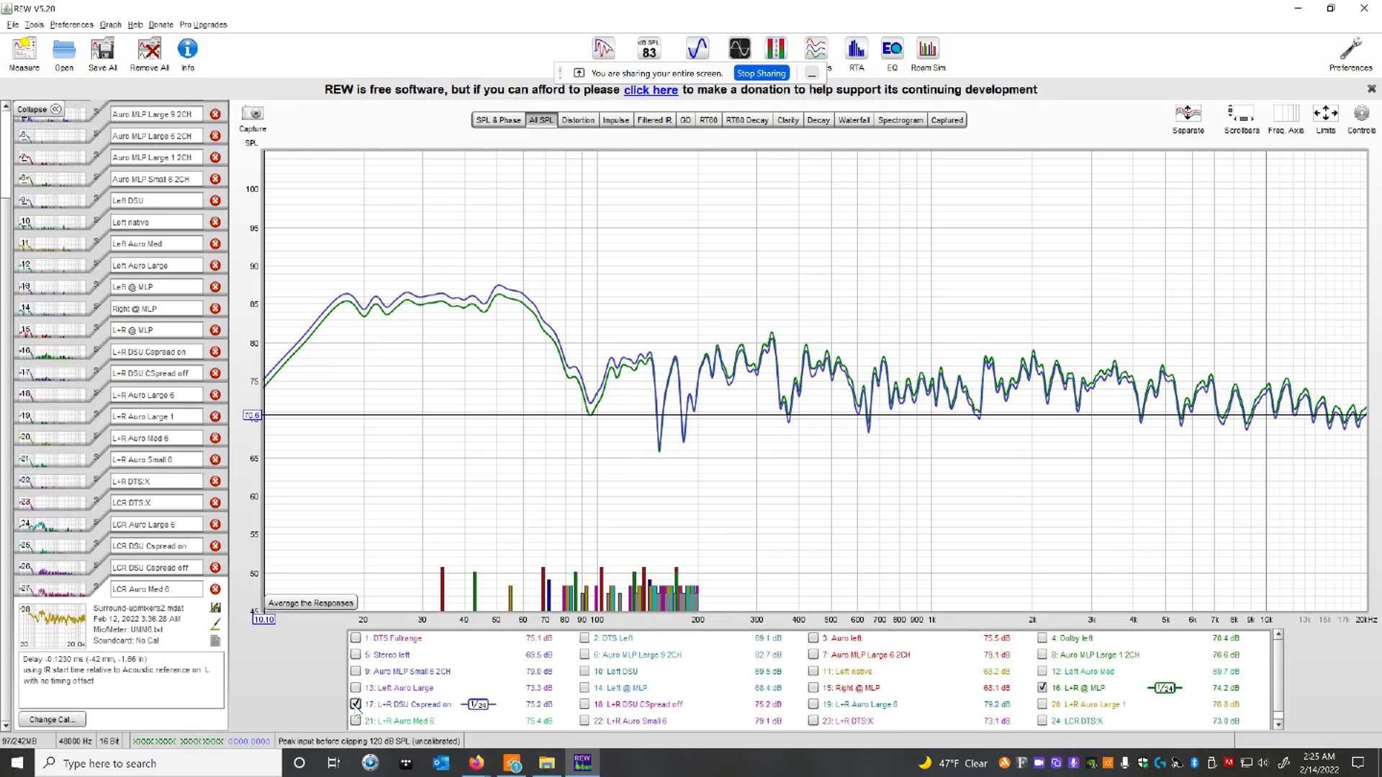
click(467, 300)
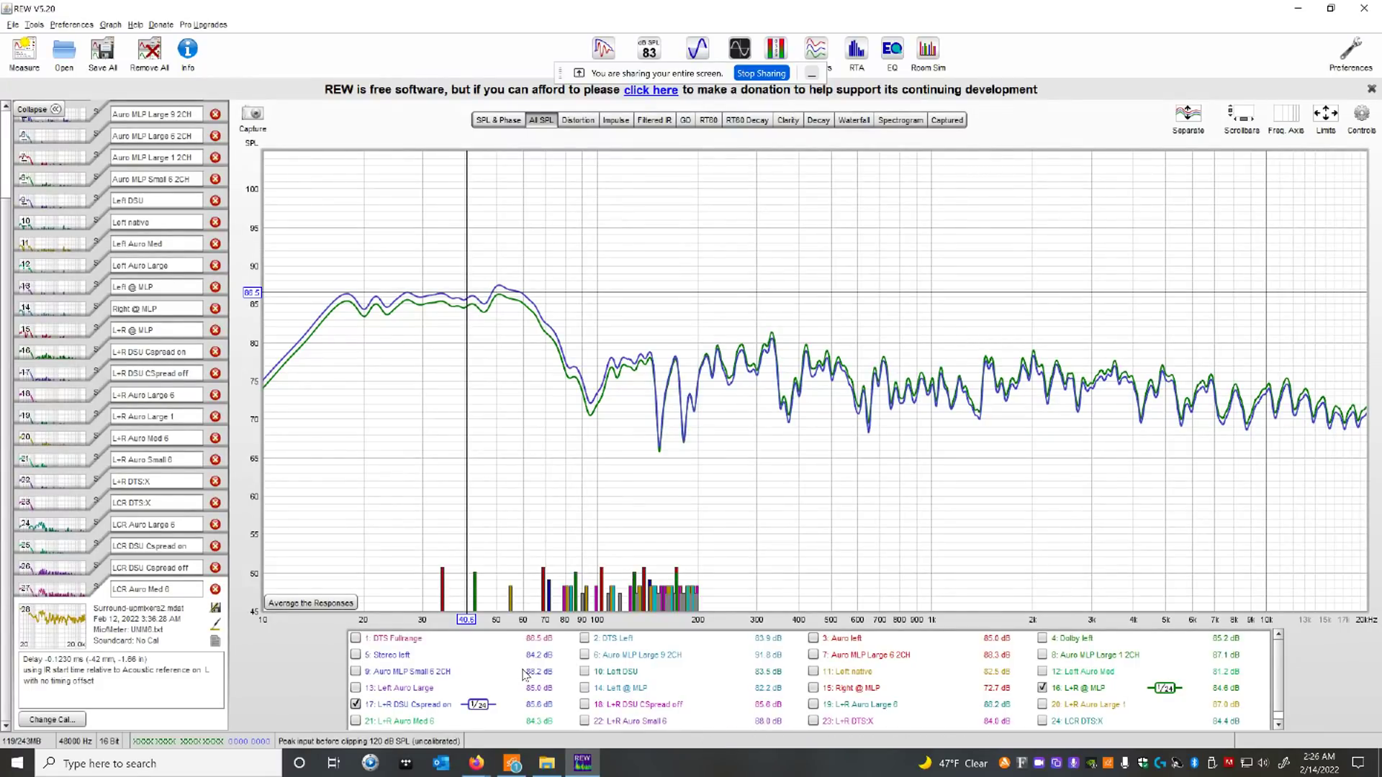
click(585, 706)
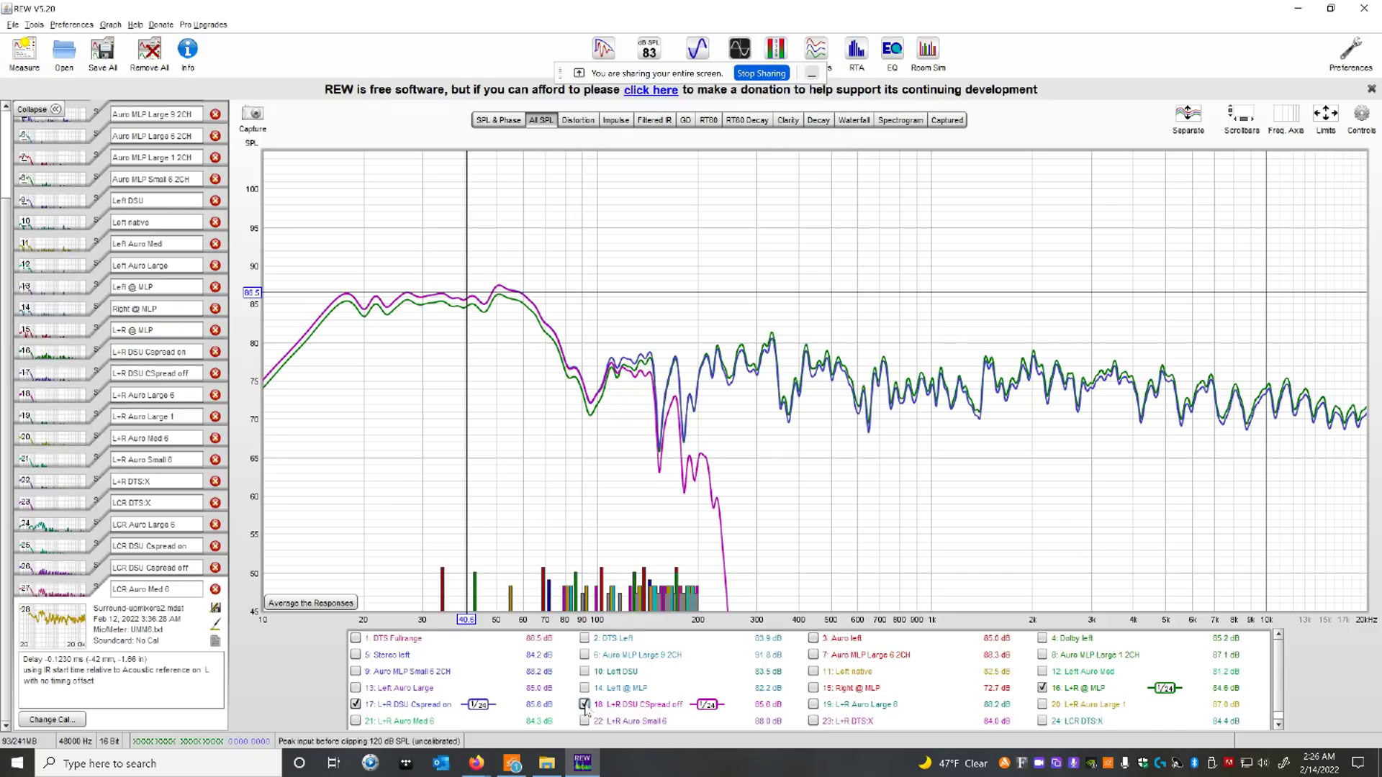
click(583, 704)
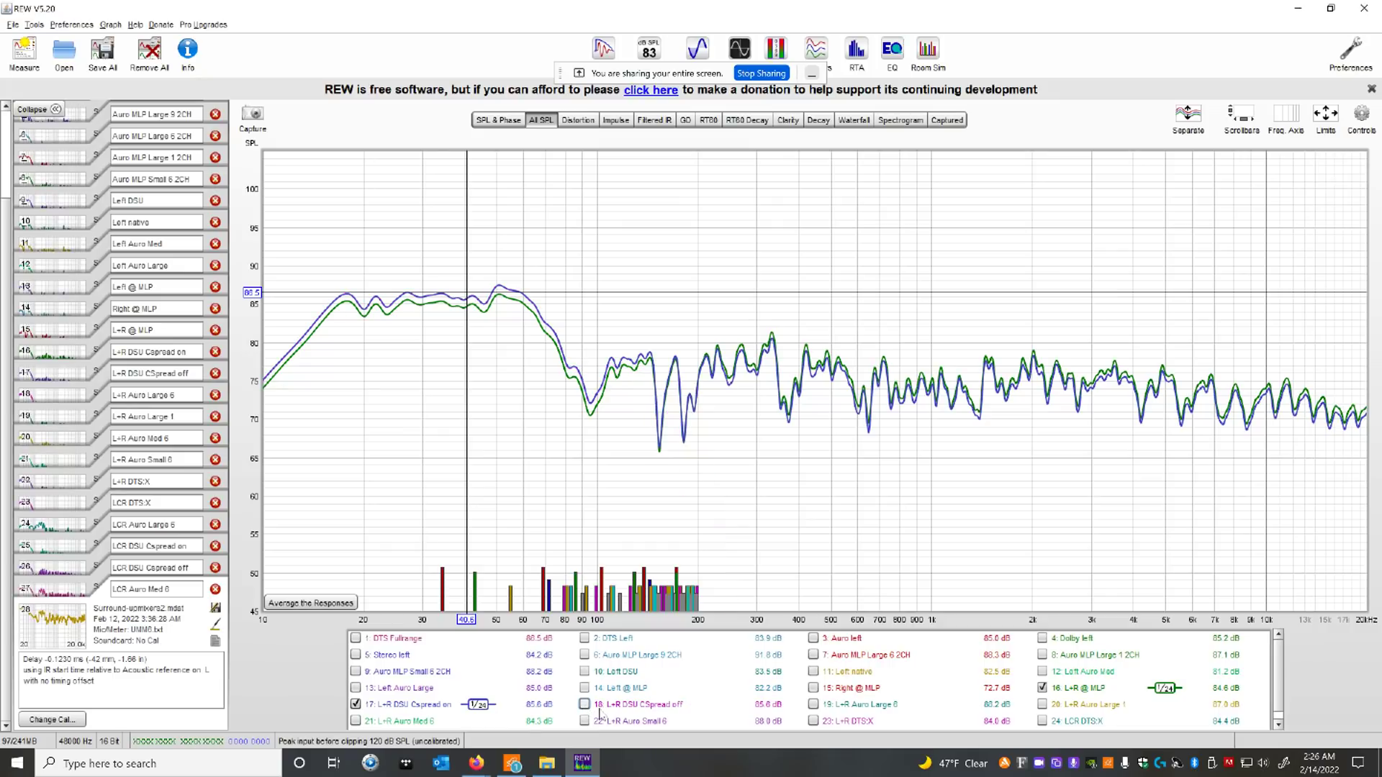
Step: Compare L+R Auro Large 6 with the DSU Cspread on and L+R @ MLP traces, leaving only Auro Large 6 plotted
click(814, 704)
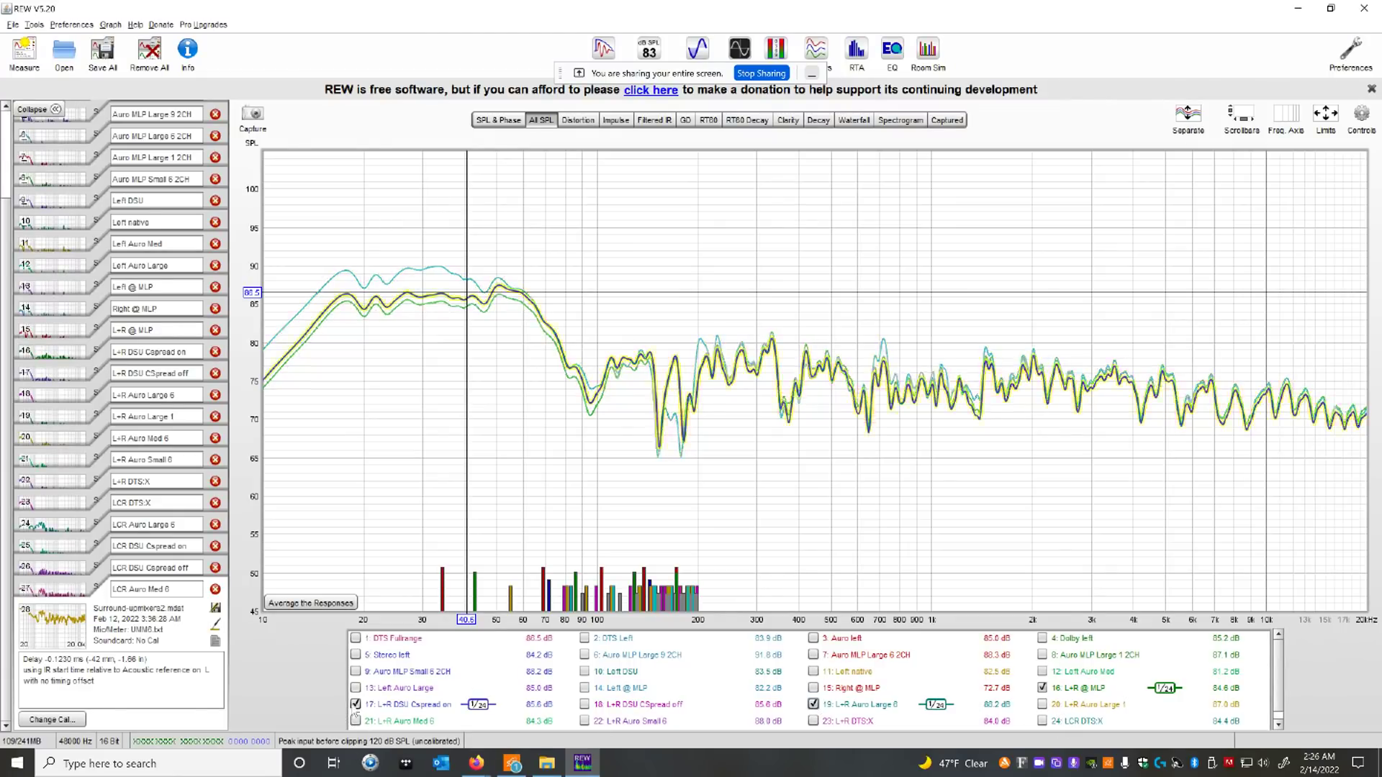
click(356, 705)
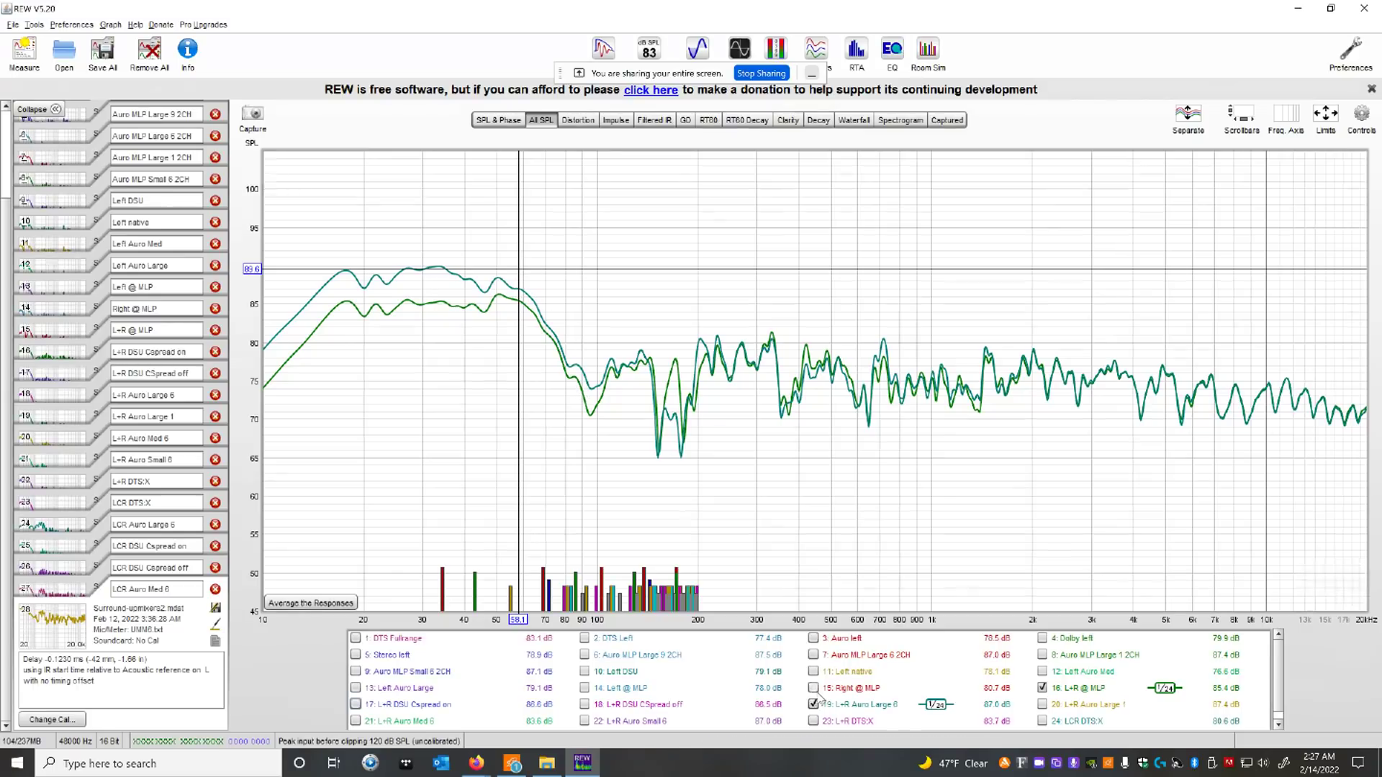
click(1043, 688)
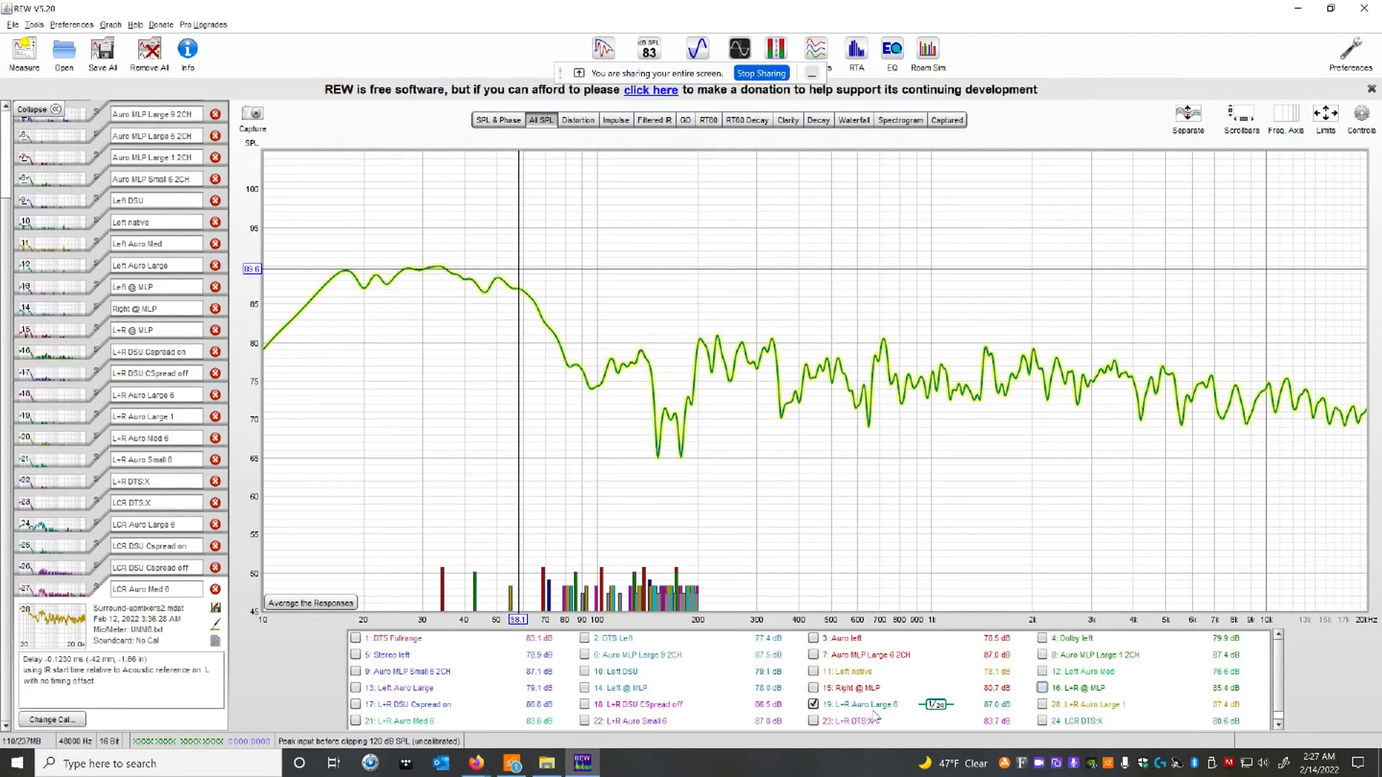
Step: Compare L+R Auro Large 1 with Auro Large 6 near 35 Hz, briefly overlaying L+R @ MLP as a reference
click(1043, 705)
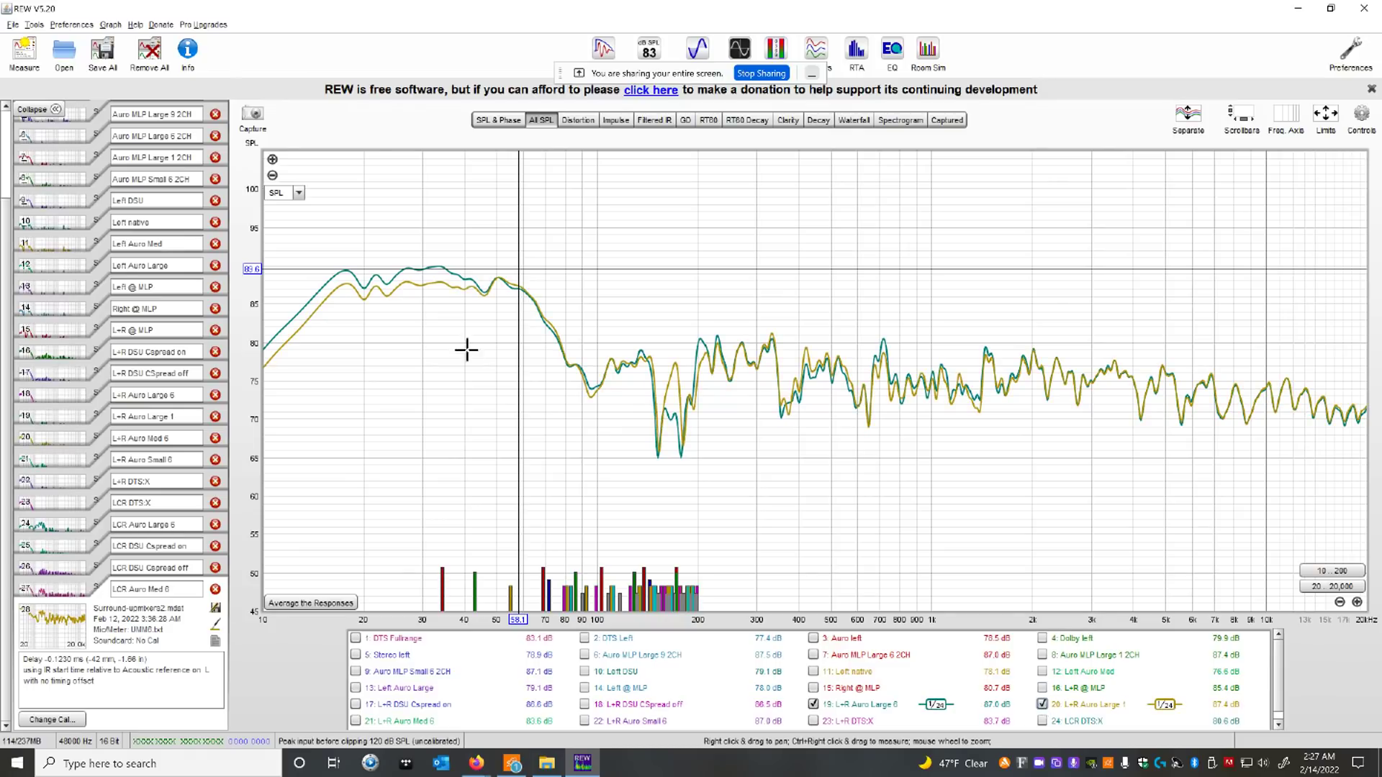
click(446, 267)
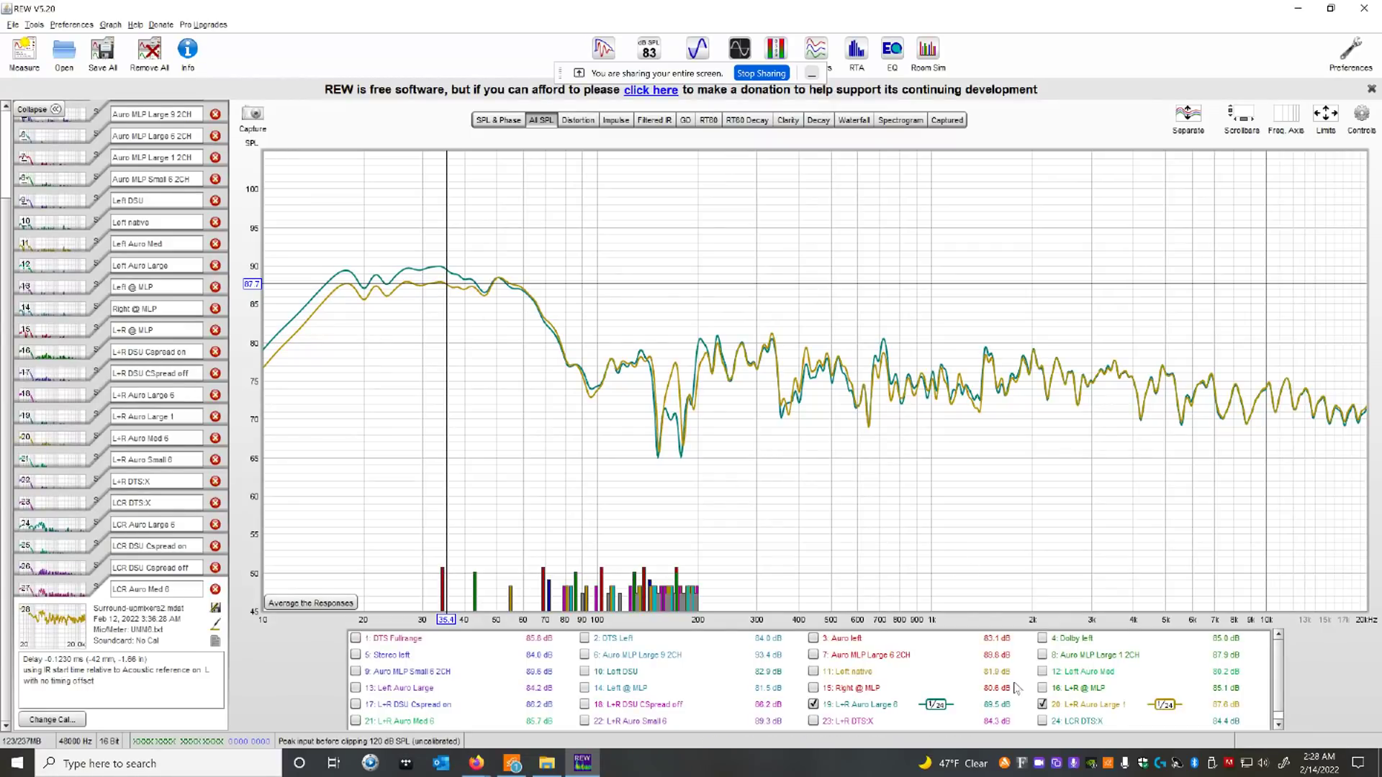
click(1043, 689)
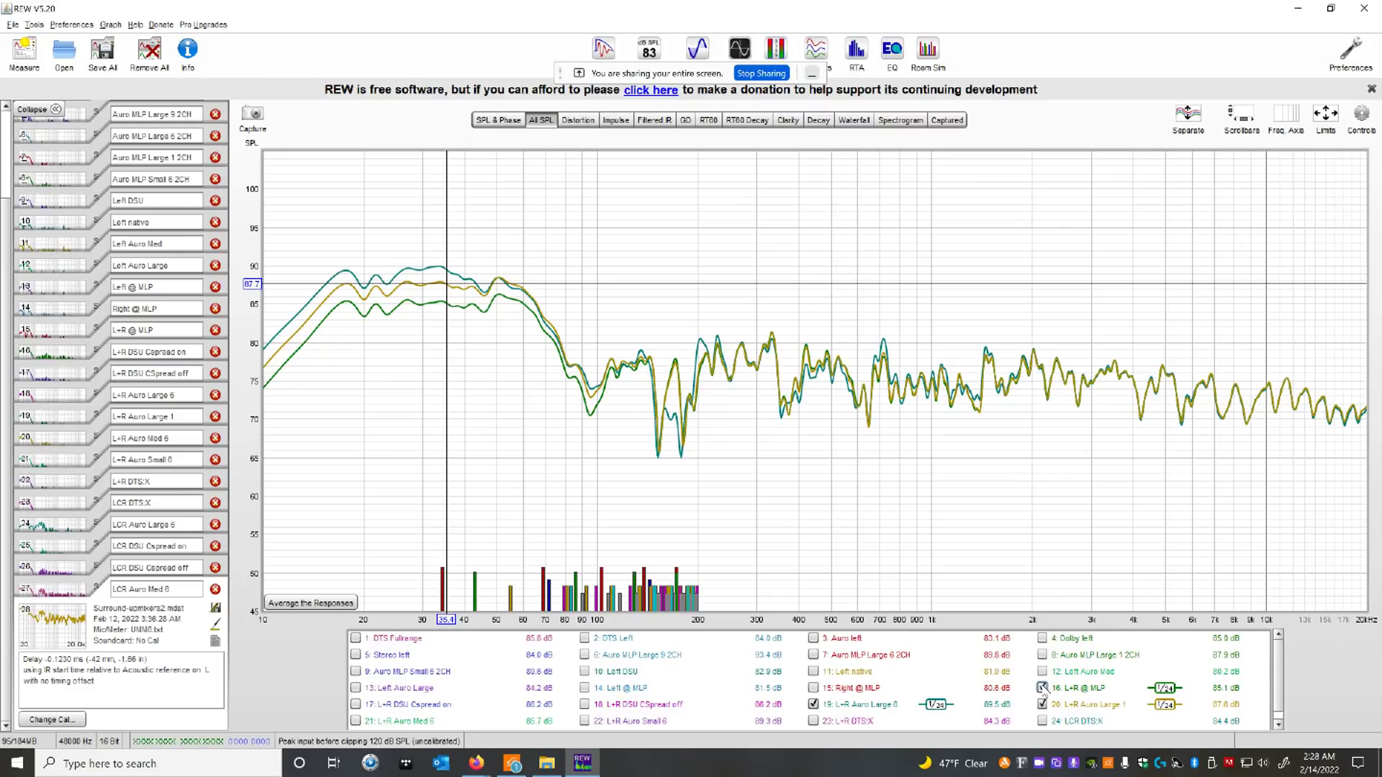
click(1043, 689)
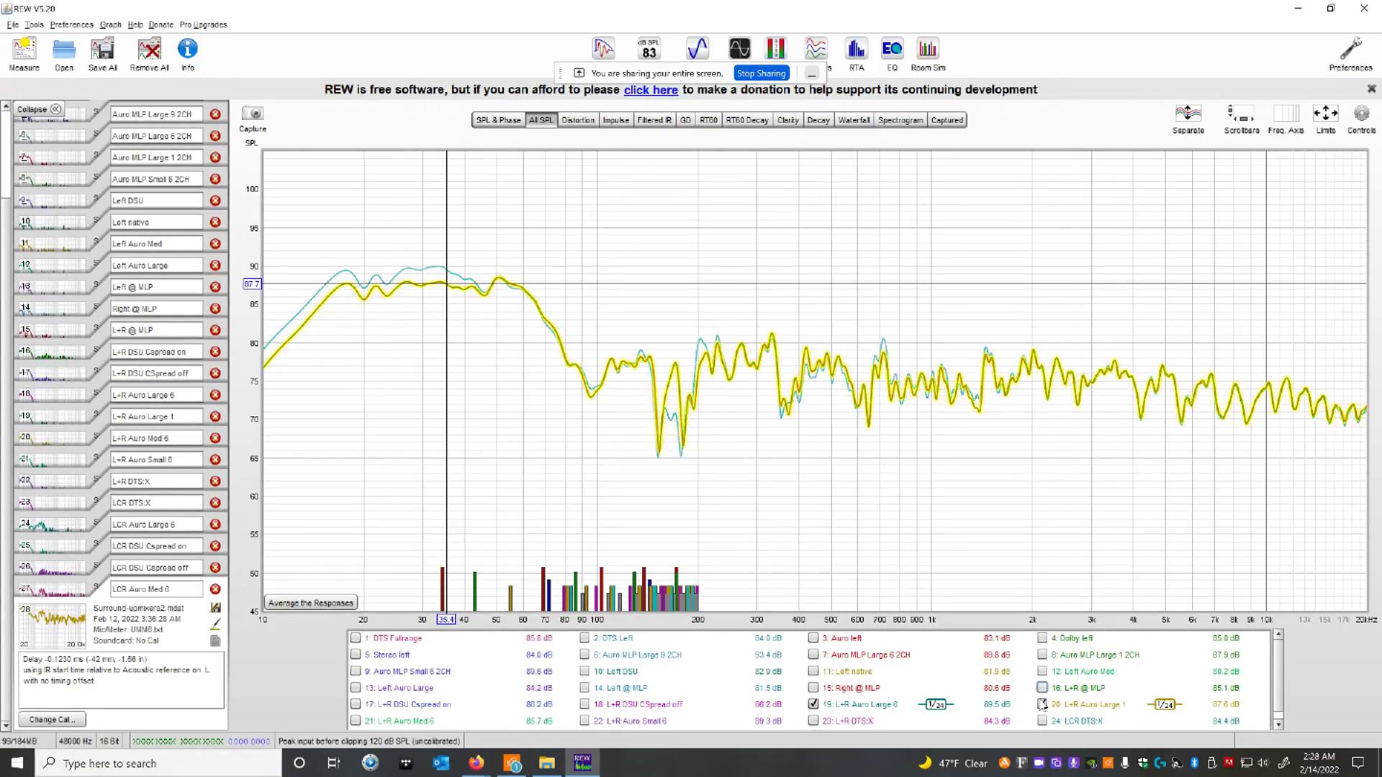
Step: Hide L+R Auro Large 1 and overlay L+R Auro Med 6 and L+R Auro Small 6 on Auro Large 6
click(1043, 705)
click(1042, 705)
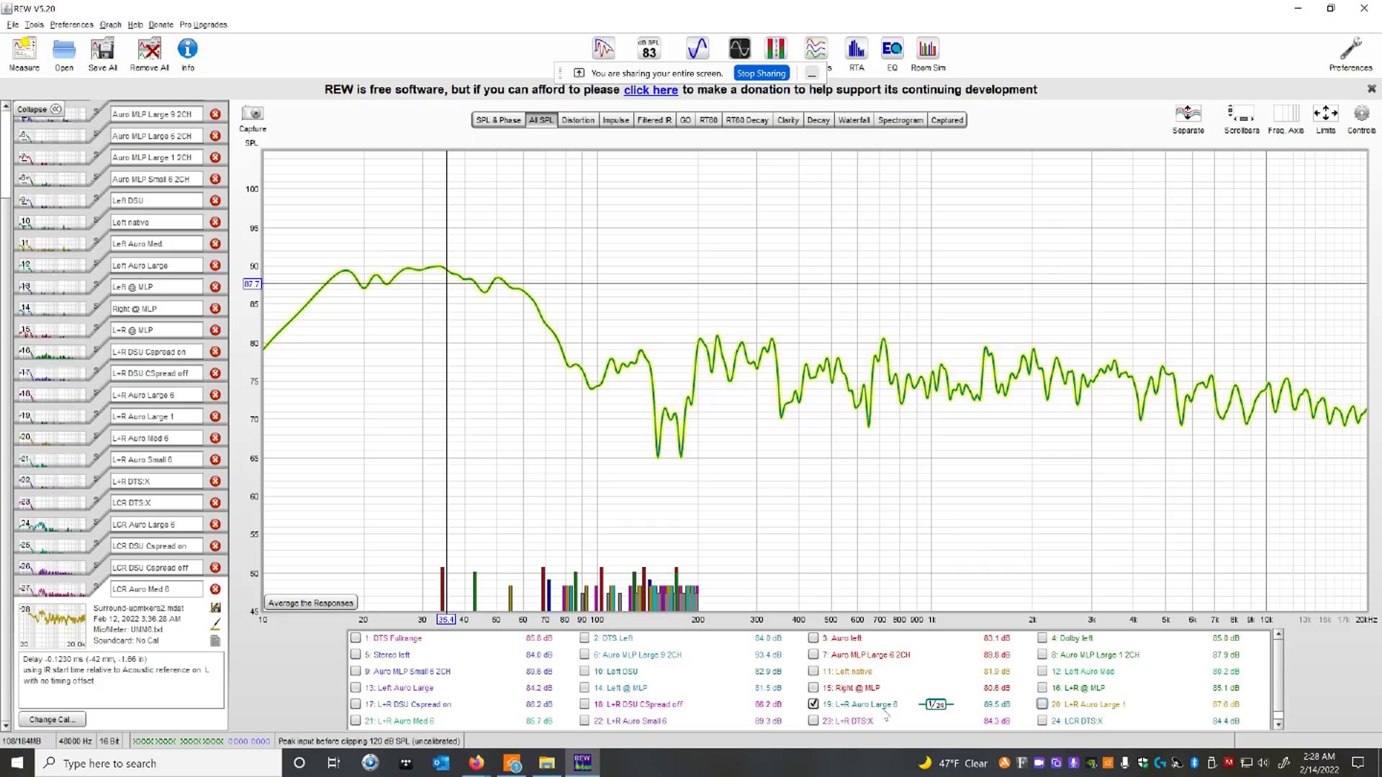
click(356, 721)
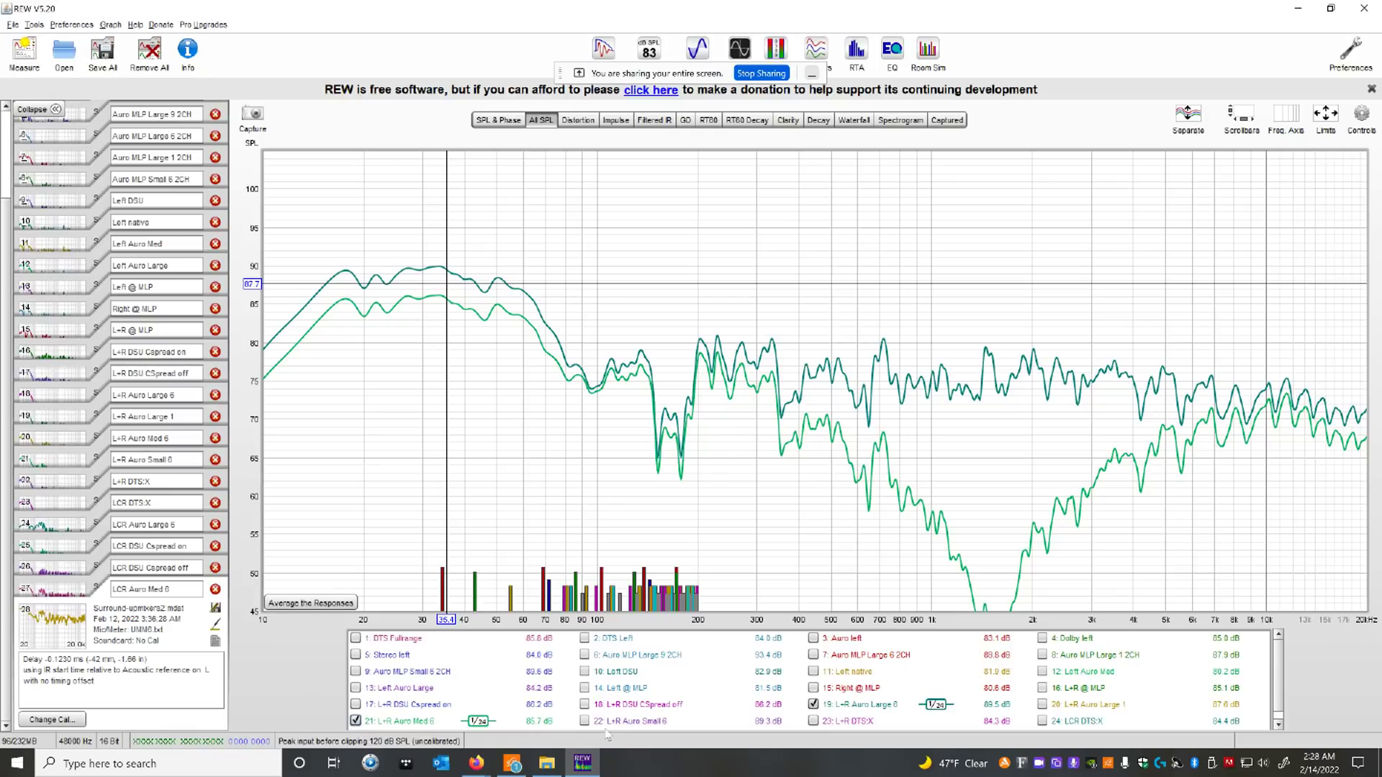
click(586, 721)
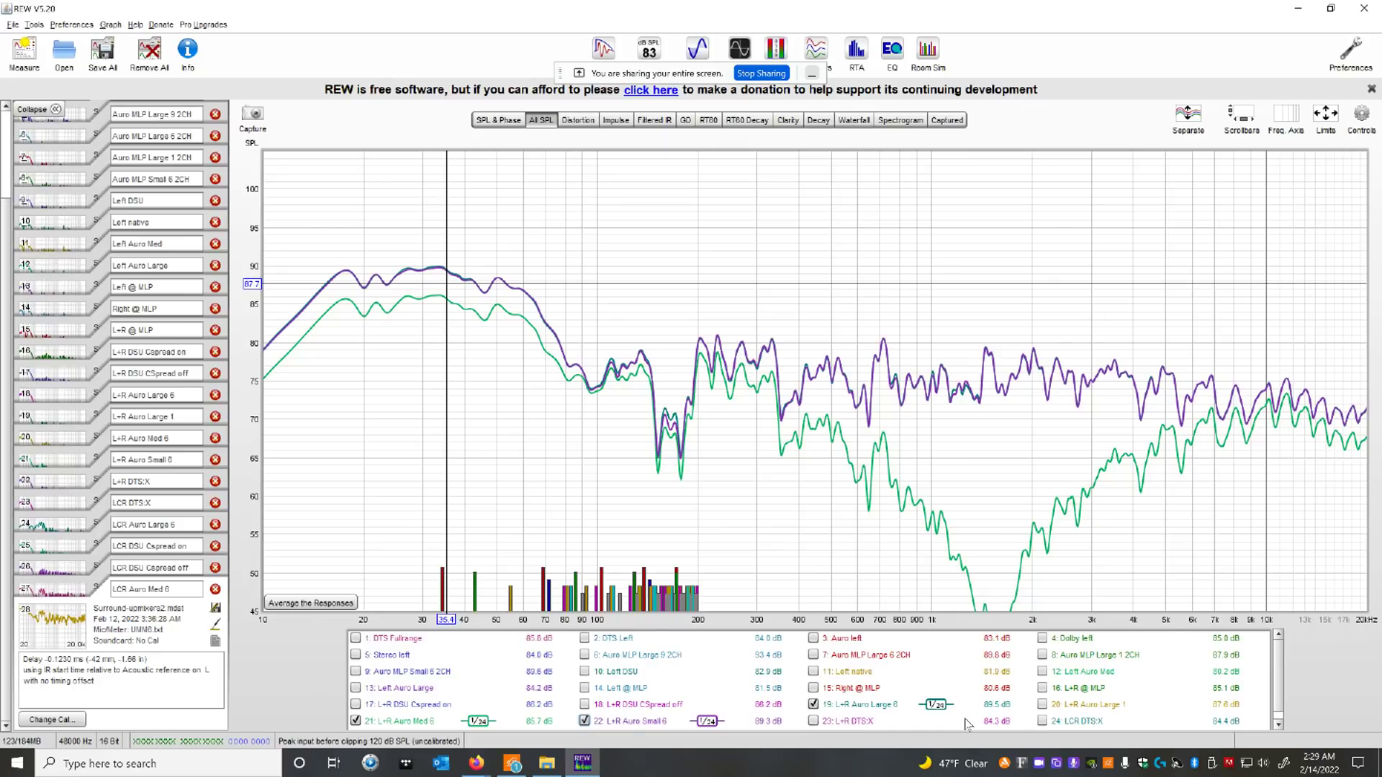
Step: Clear the L+R Auro Large 6, Auro Small 6 and Auro Med 6 traces from the graph
click(813, 705)
click(584, 720)
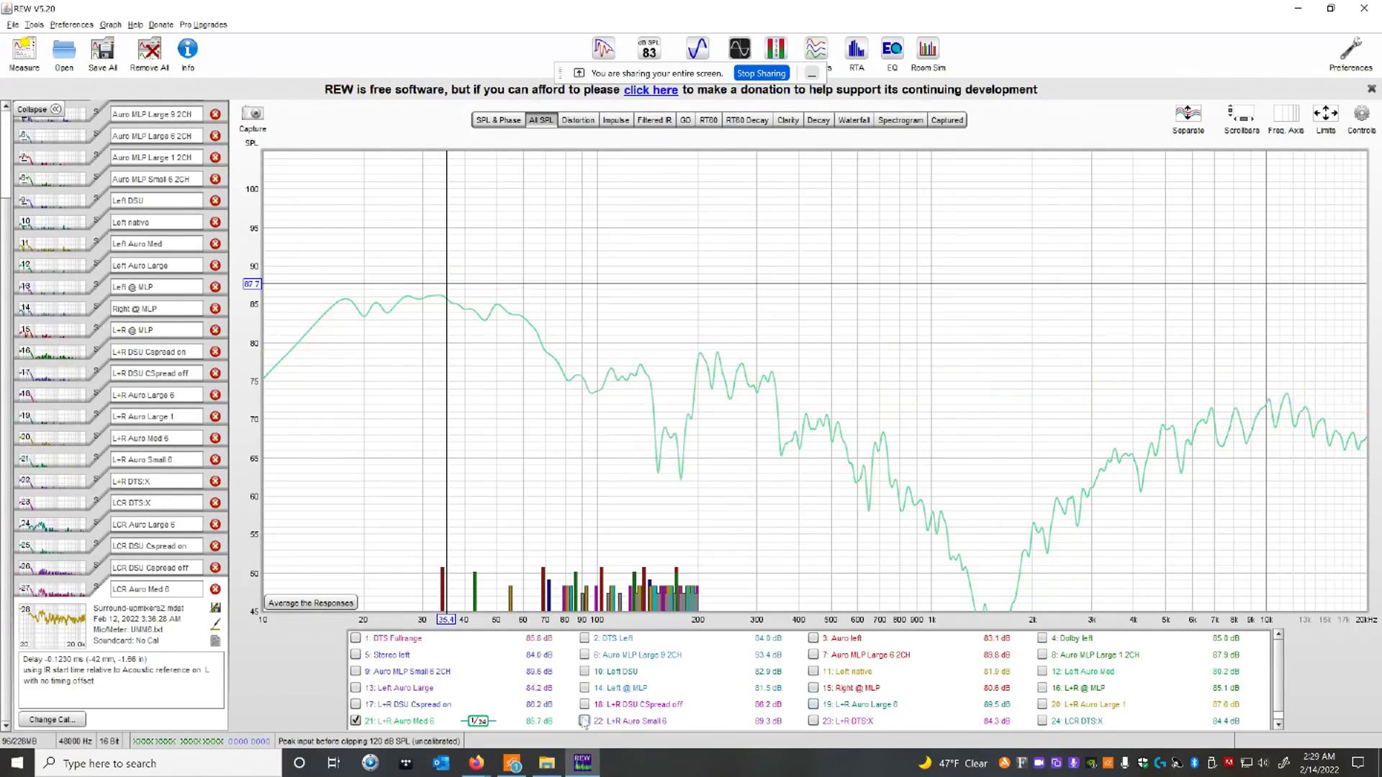
click(355, 721)
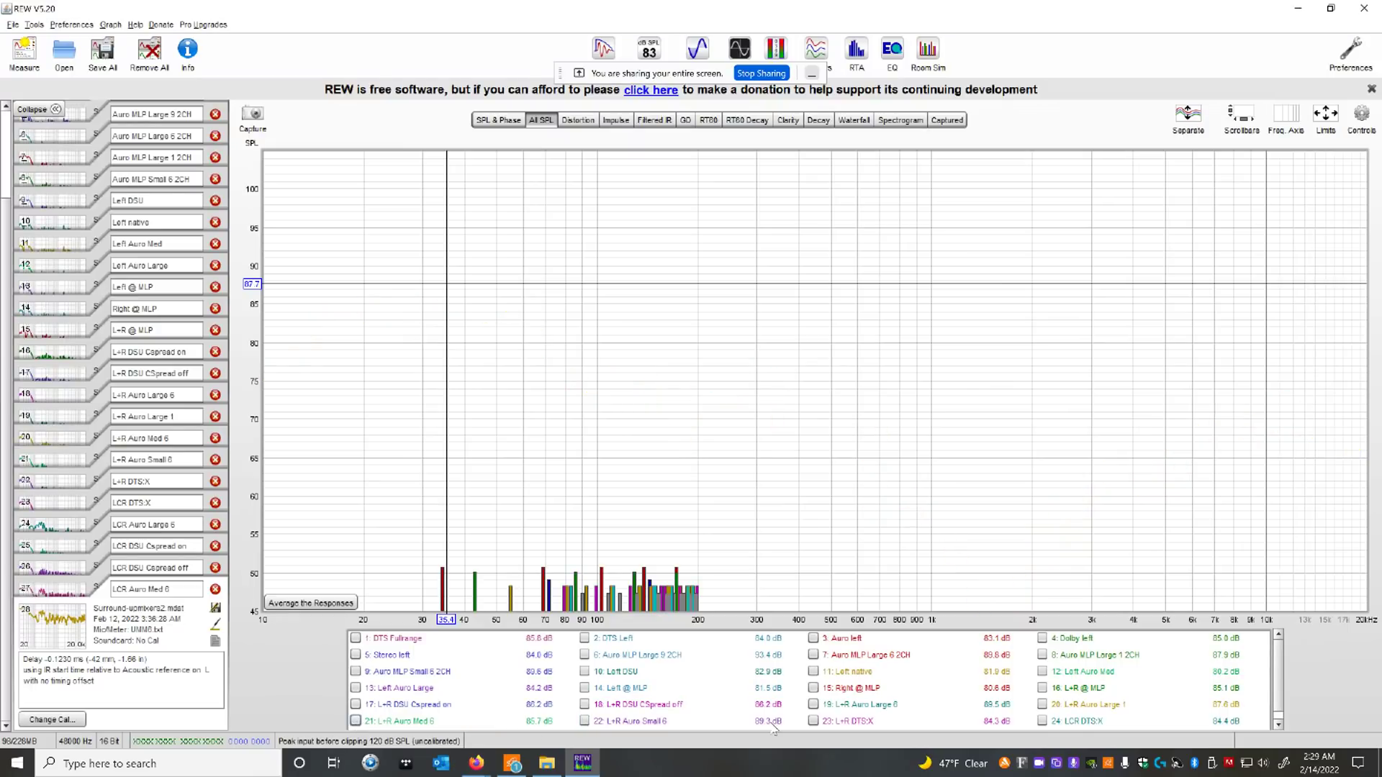
Step: Plot L+R @ MLP together with L+R DTS:X and L+R DSU CSpread off
click(1041, 688)
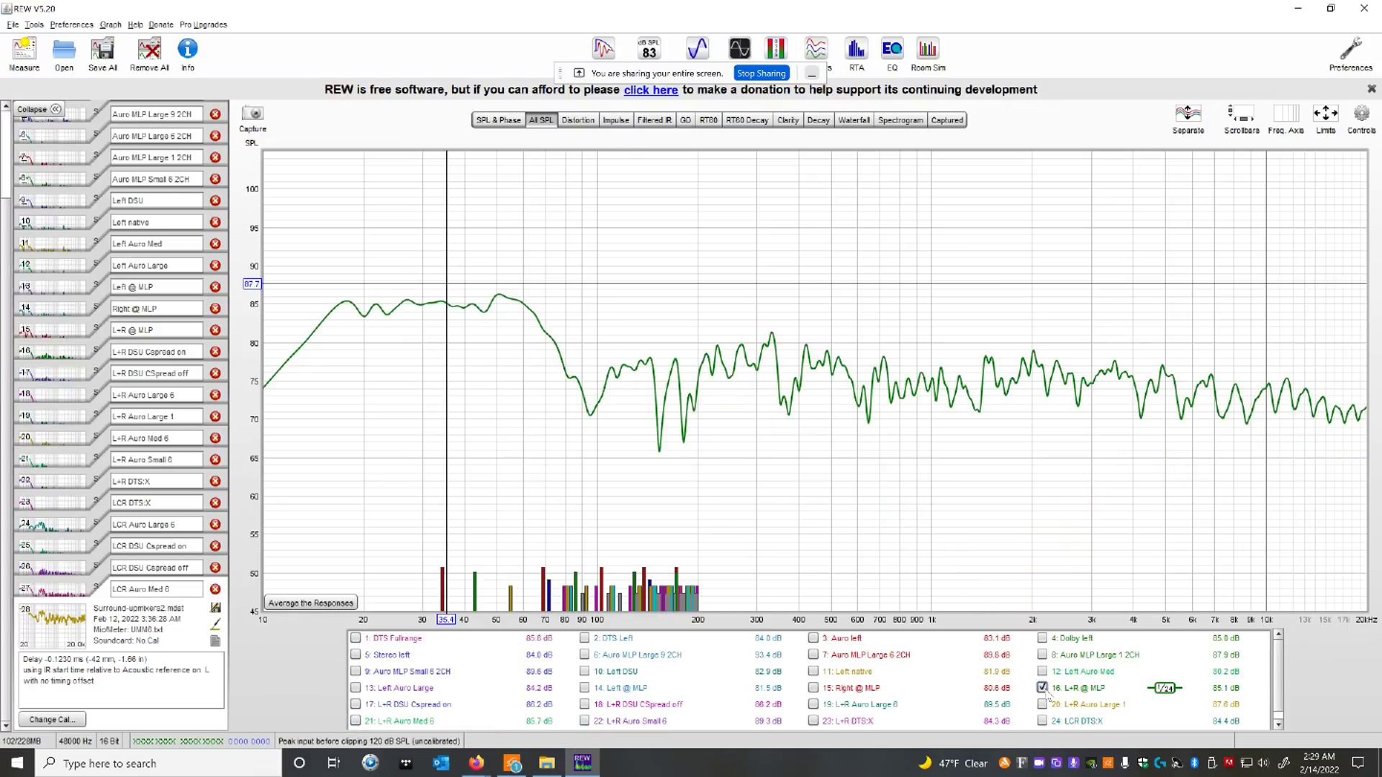
click(814, 722)
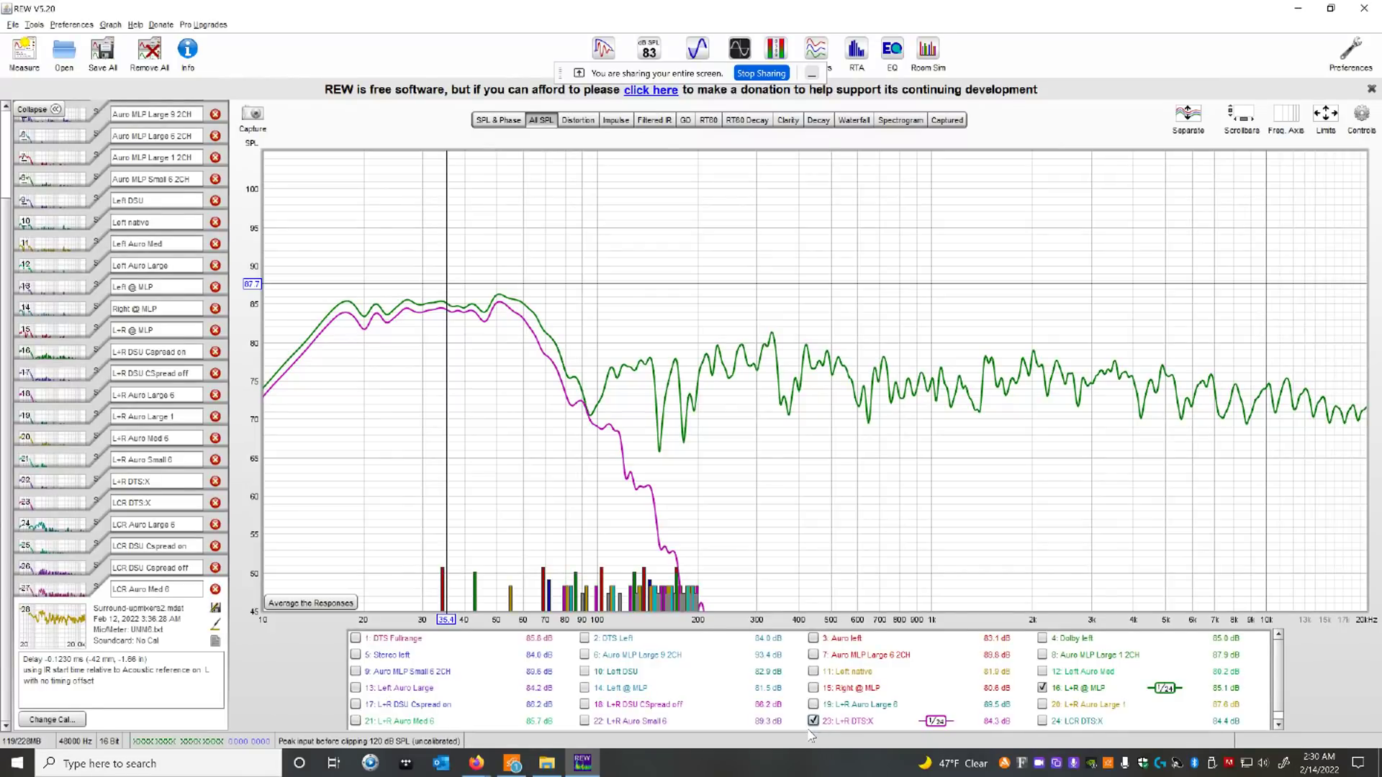
click(584, 705)
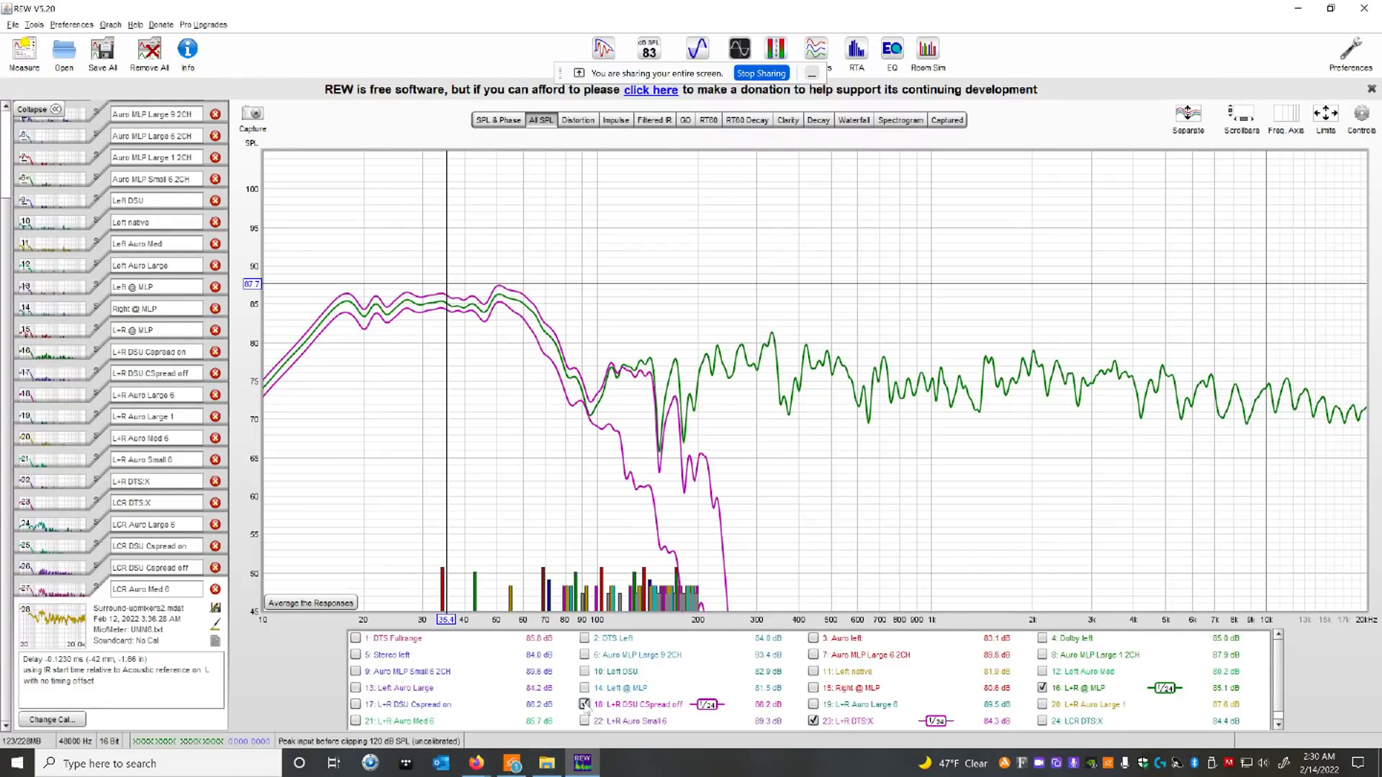
Step: Toggle L+R DSU CSpread off against the DTS:X trace, and hide both it and L+R @ MLP
click(584, 705)
click(584, 704)
click(584, 705)
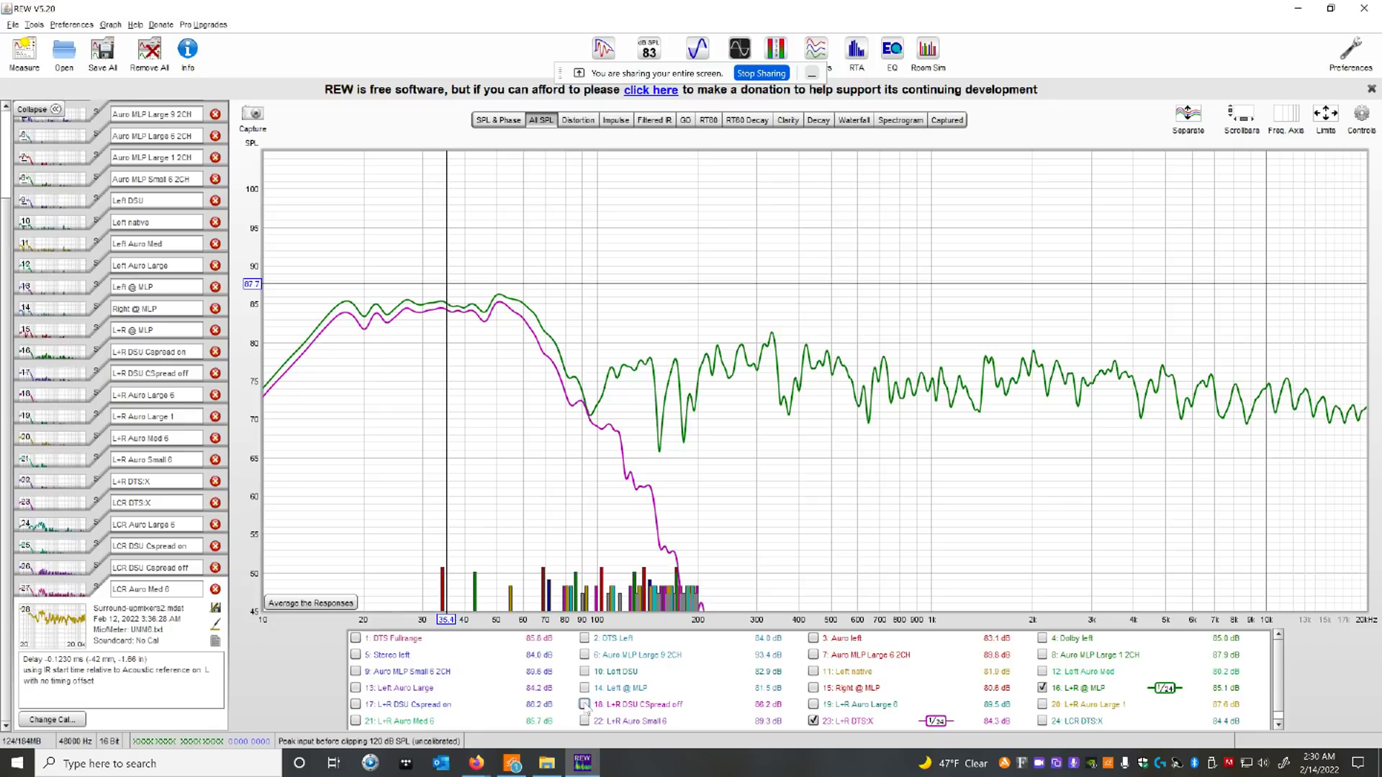
click(1042, 688)
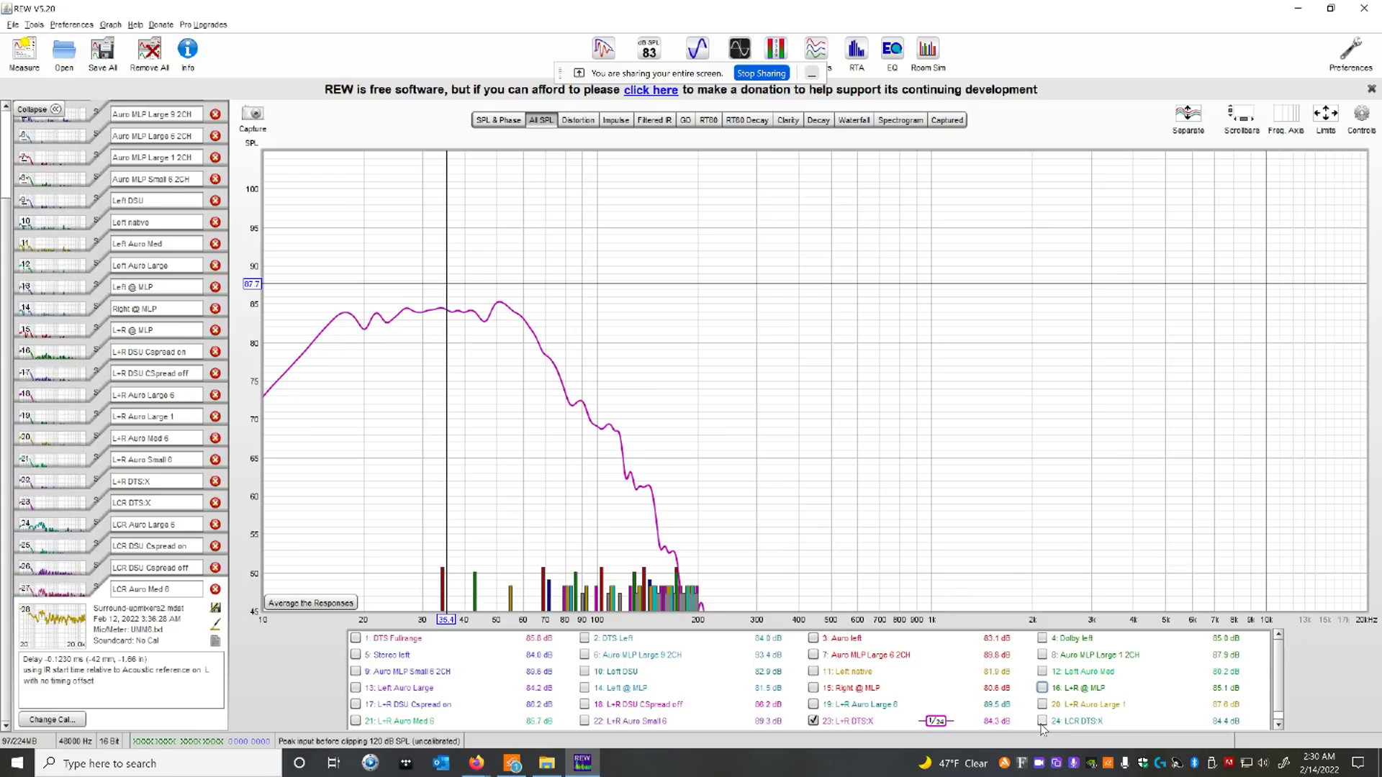
Step: Compare LCR DTS:X with L+R DTS:X and with DTS Fullrange, clearing all three traces from the graph
click(1042, 721)
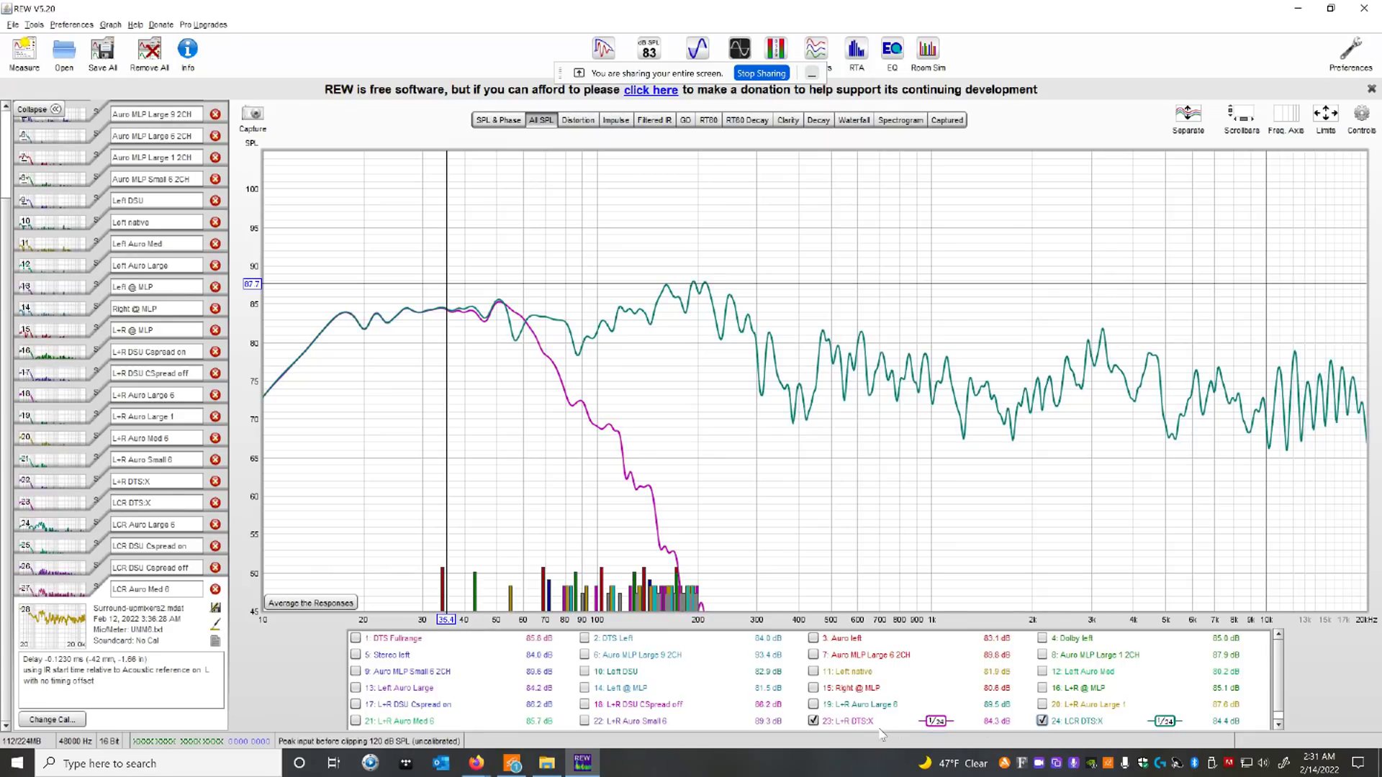
click(814, 720)
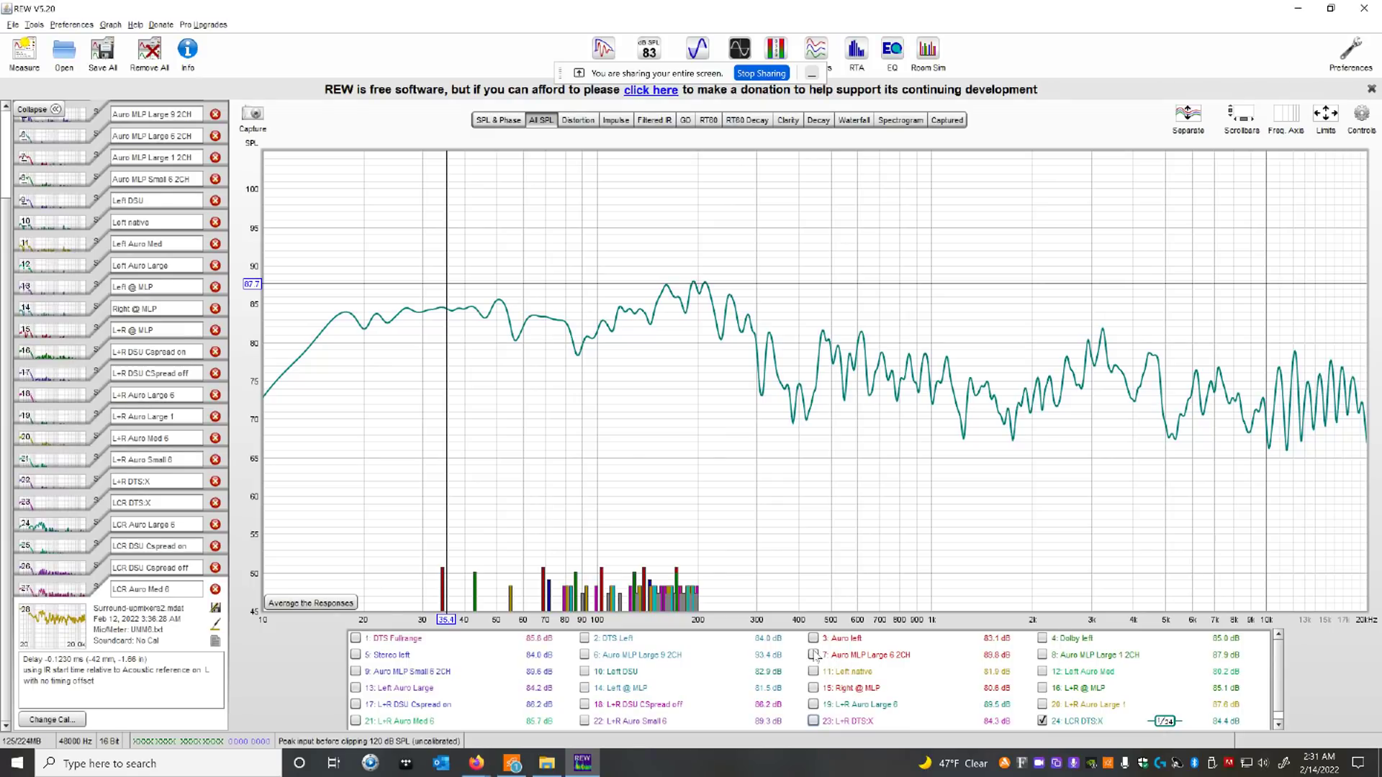
click(355, 639)
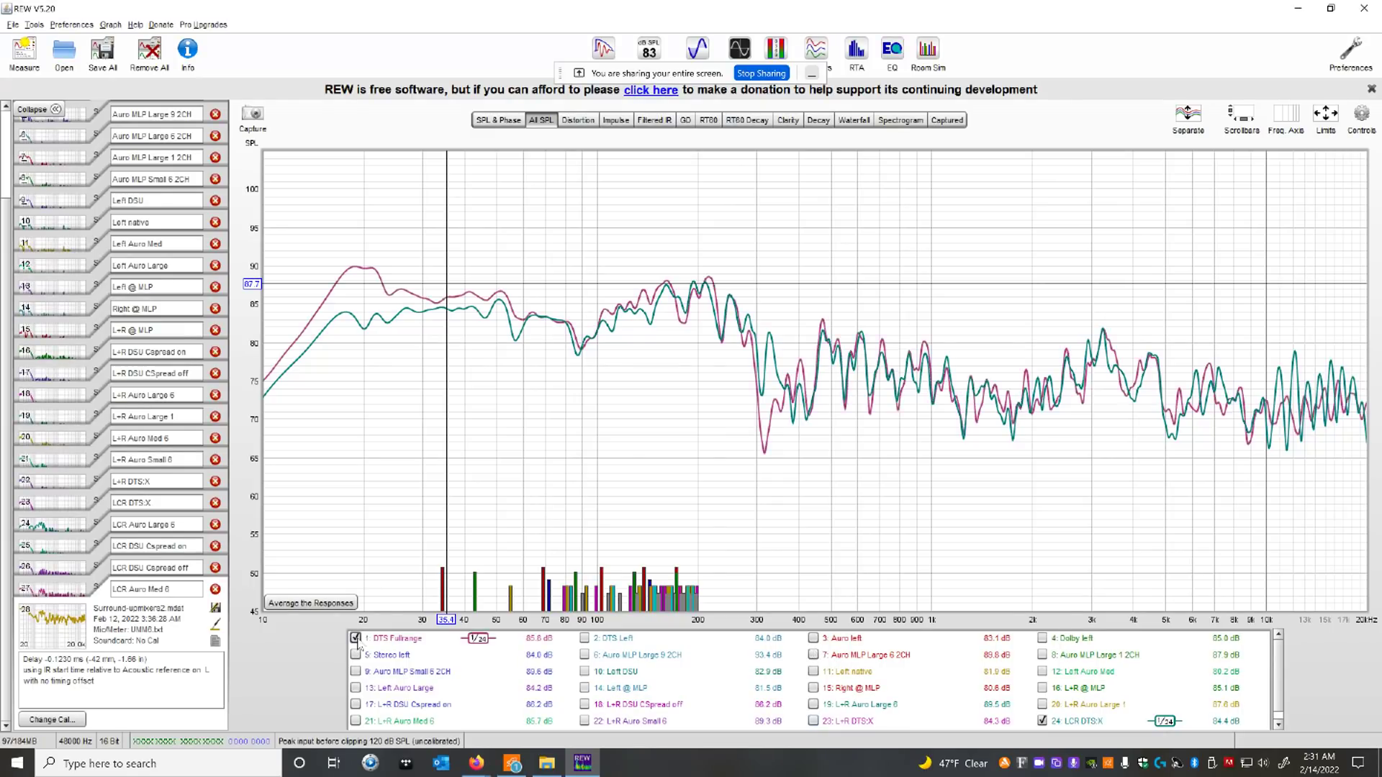
click(356, 639)
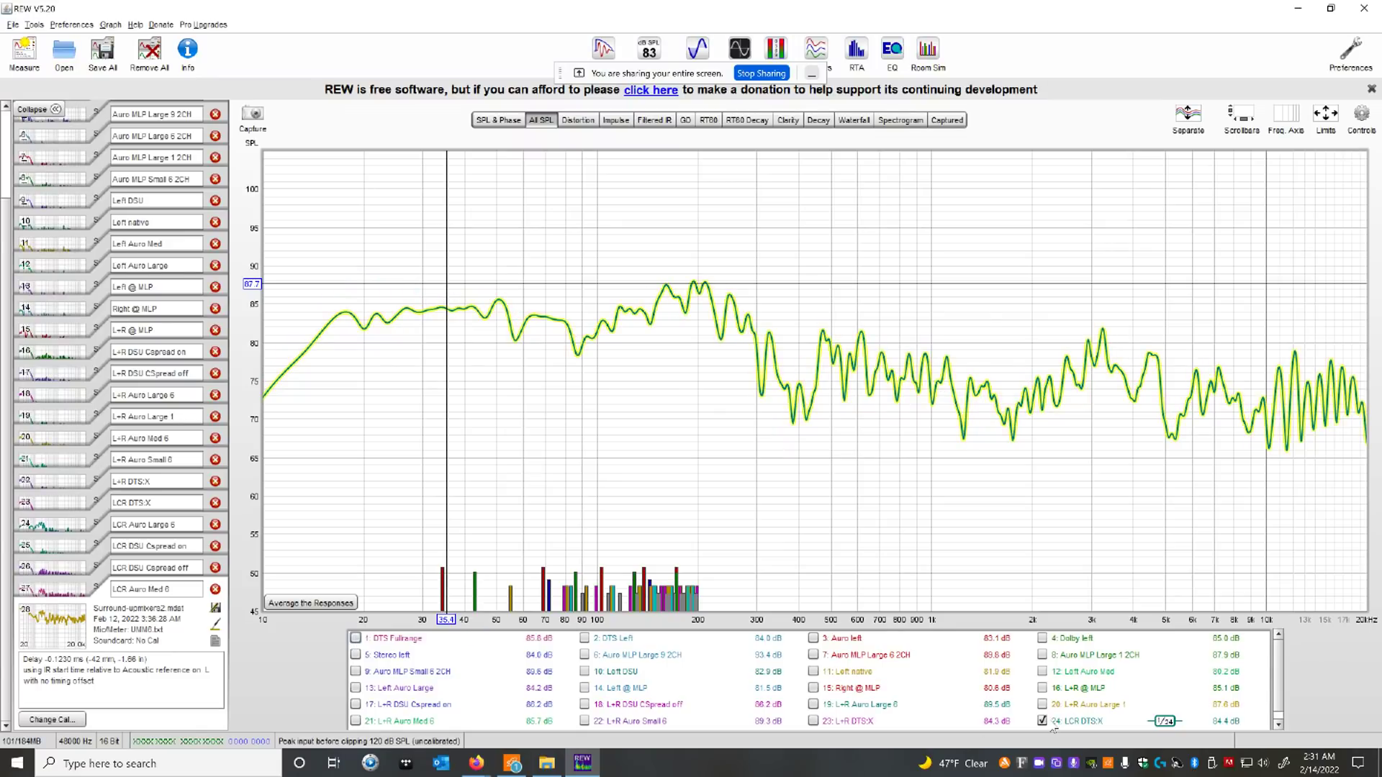
click(1043, 721)
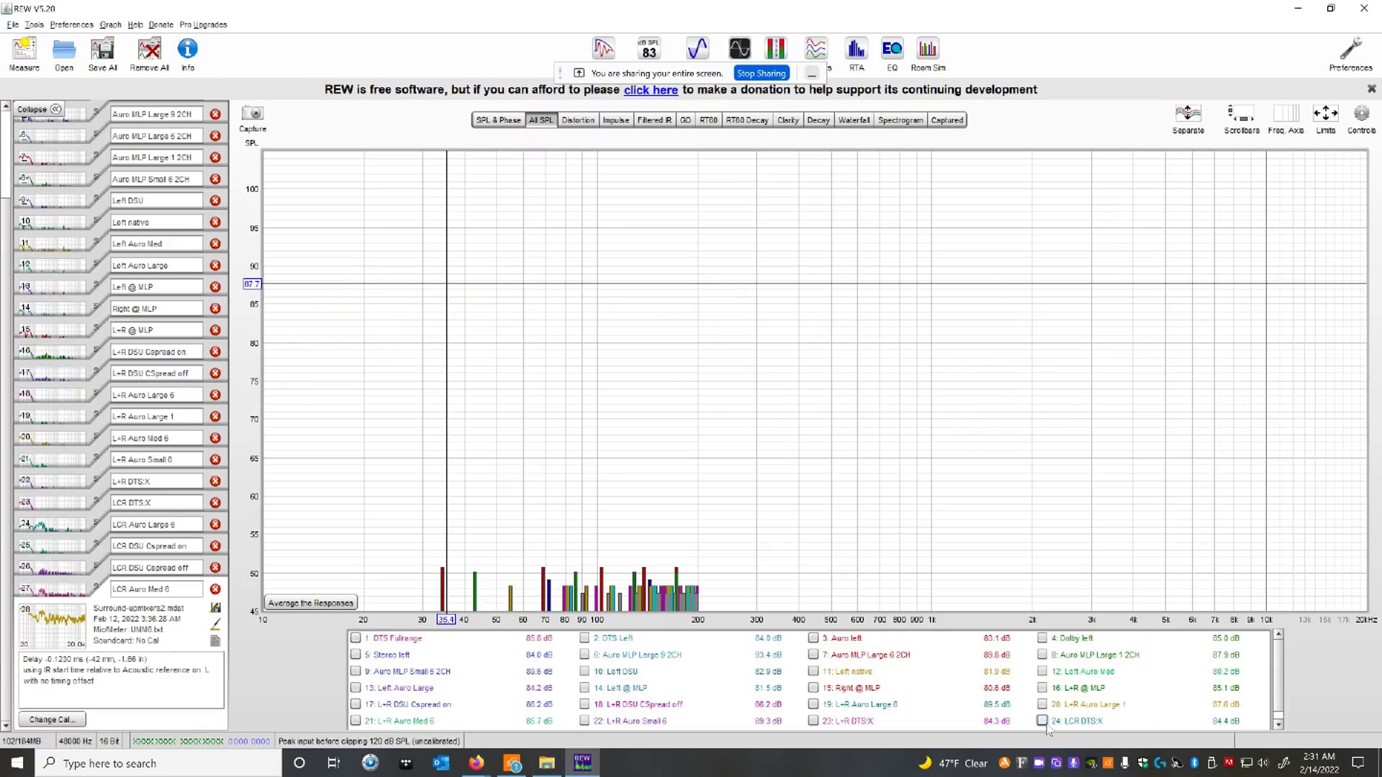
Step: Plot the DTS Left, Auro left and Dolby left measurements together on the graph
click(585, 639)
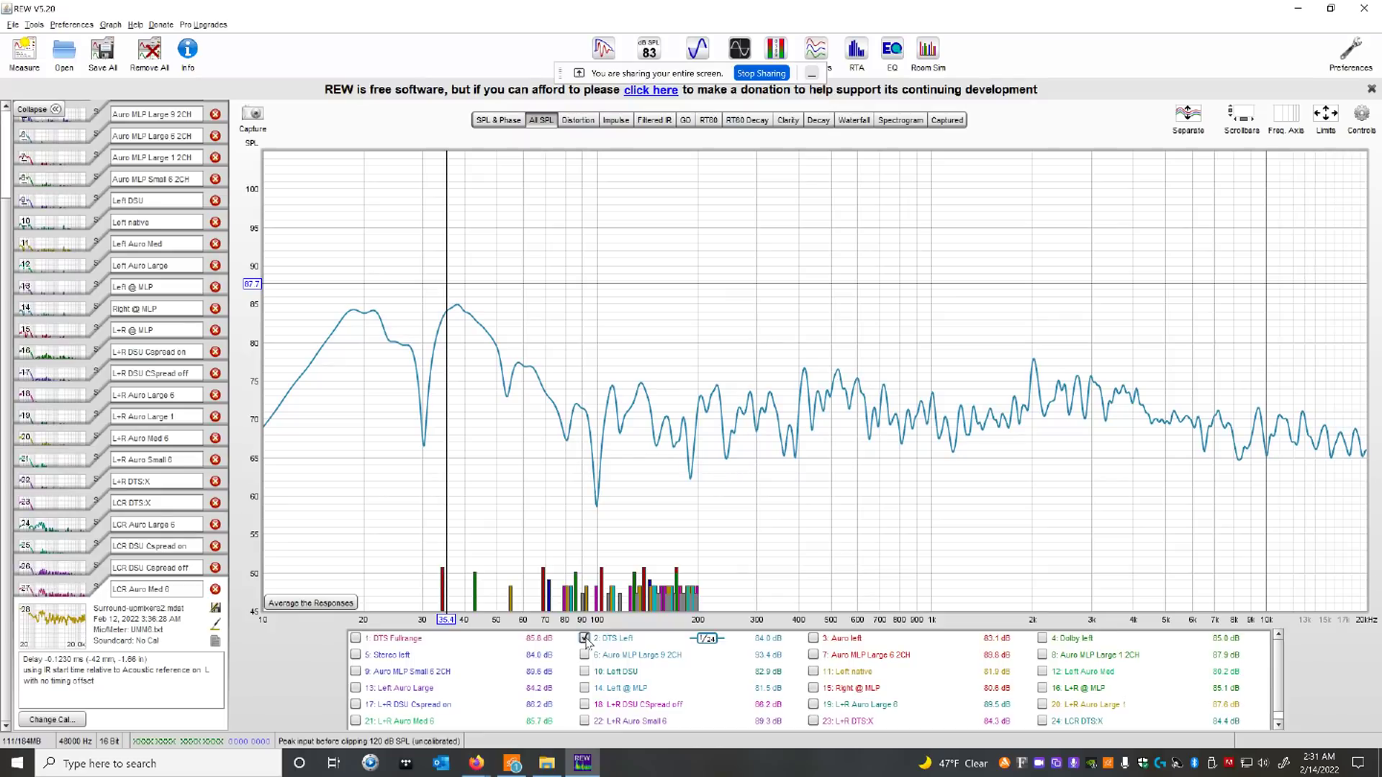
click(813, 638)
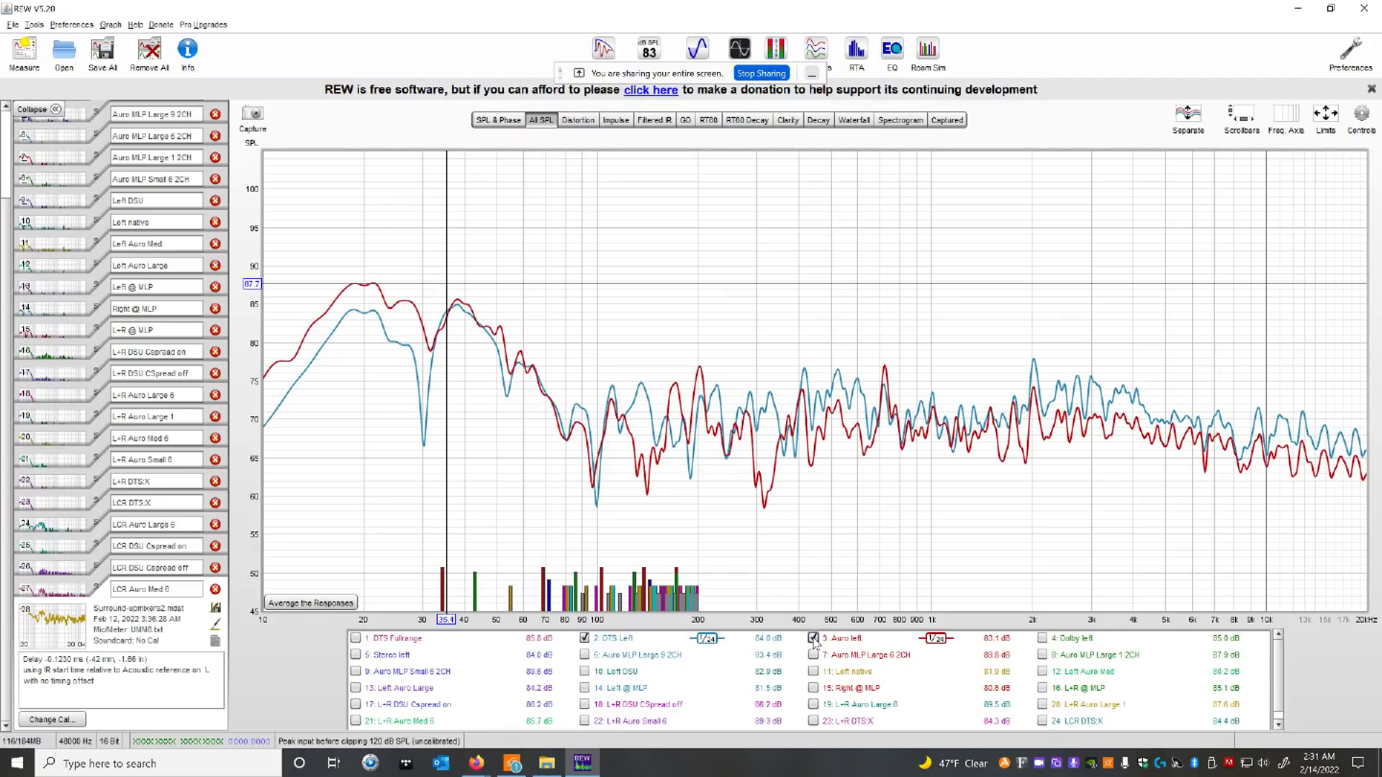
click(1042, 638)
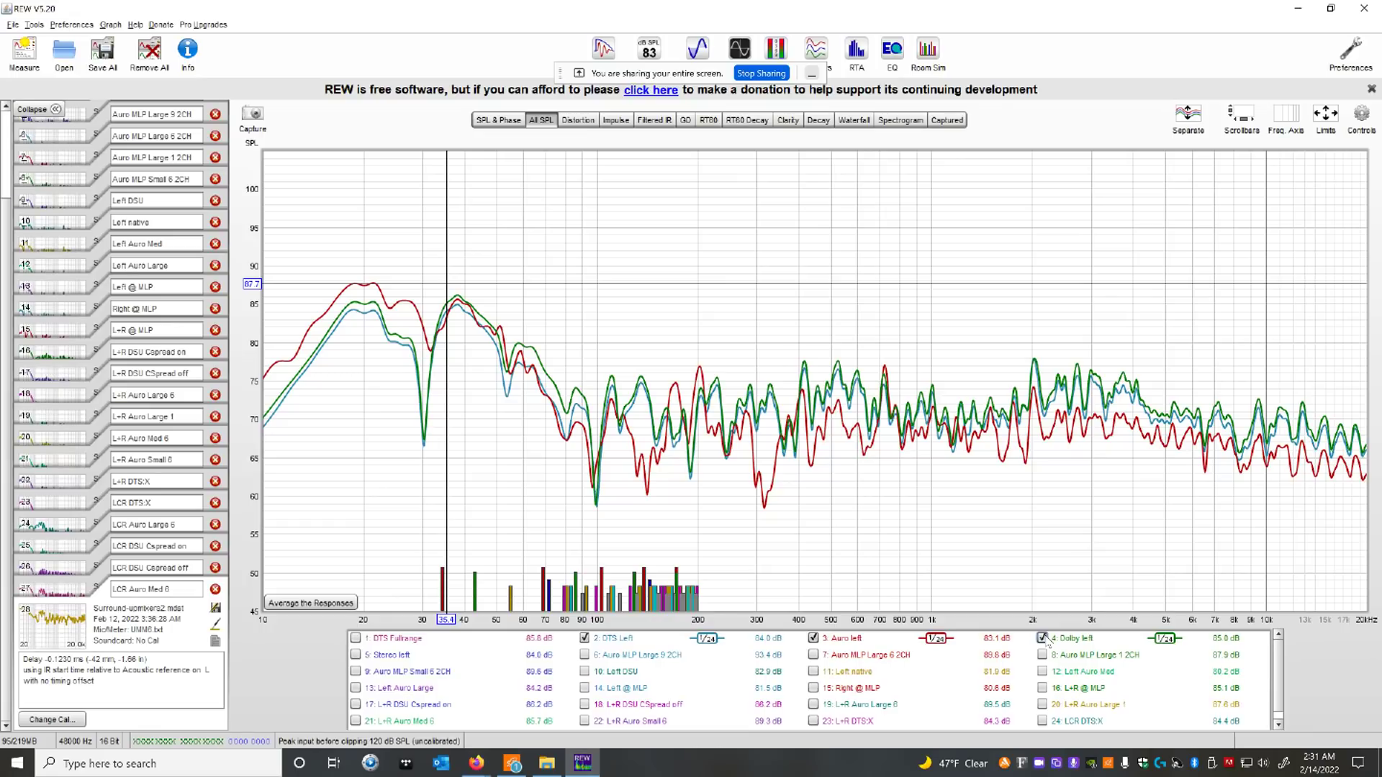
Step: Replace the DTS Left trace with Stereo left, and briefly hide Auro left to compare Stereo left with Dolby left
click(584, 637)
click(355, 655)
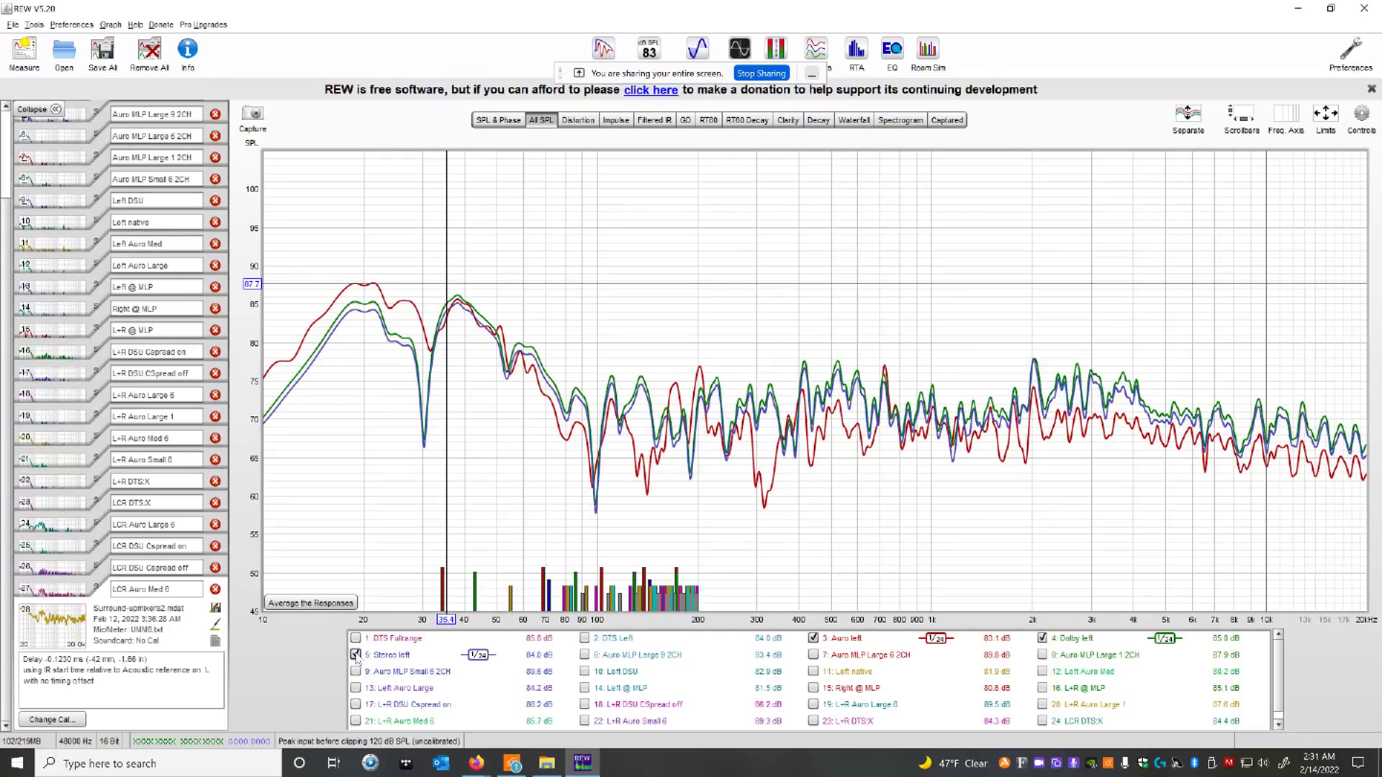
click(813, 638)
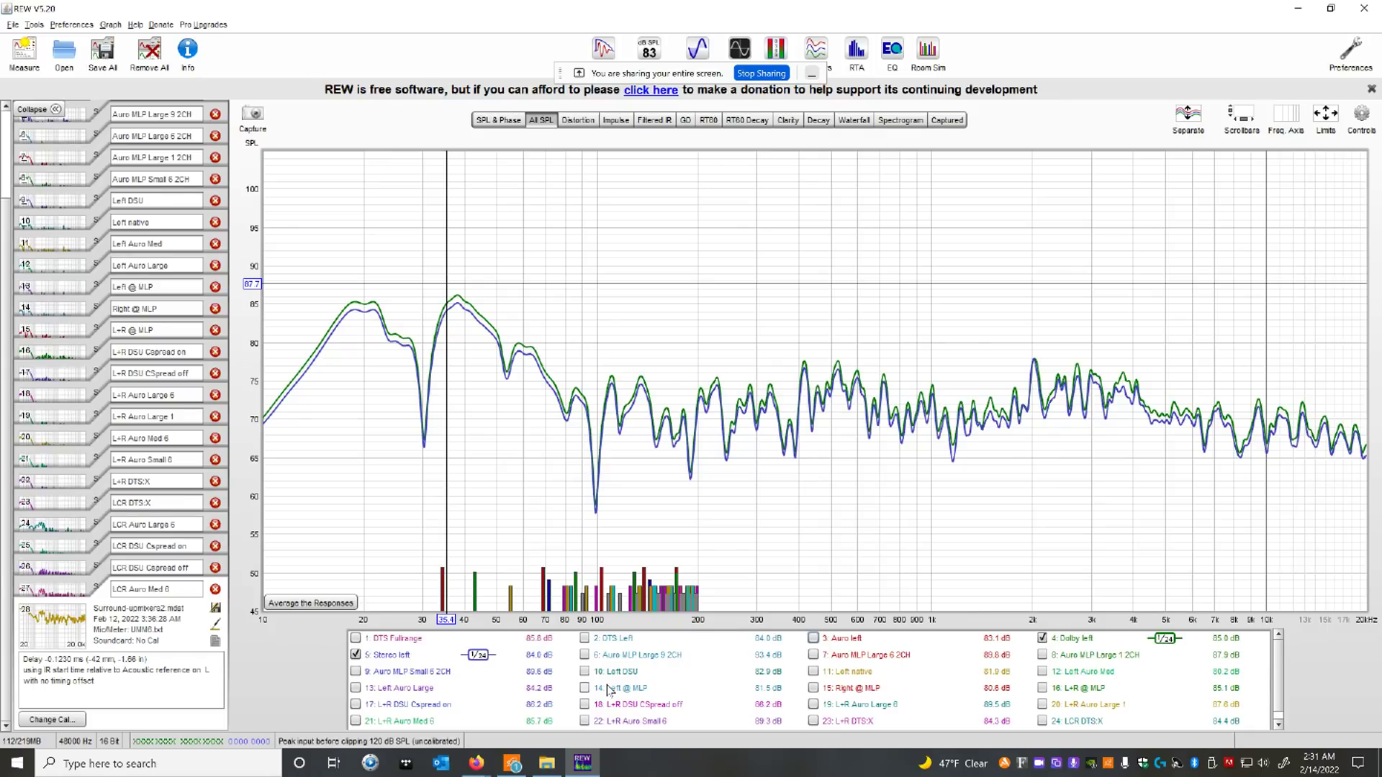
click(813, 637)
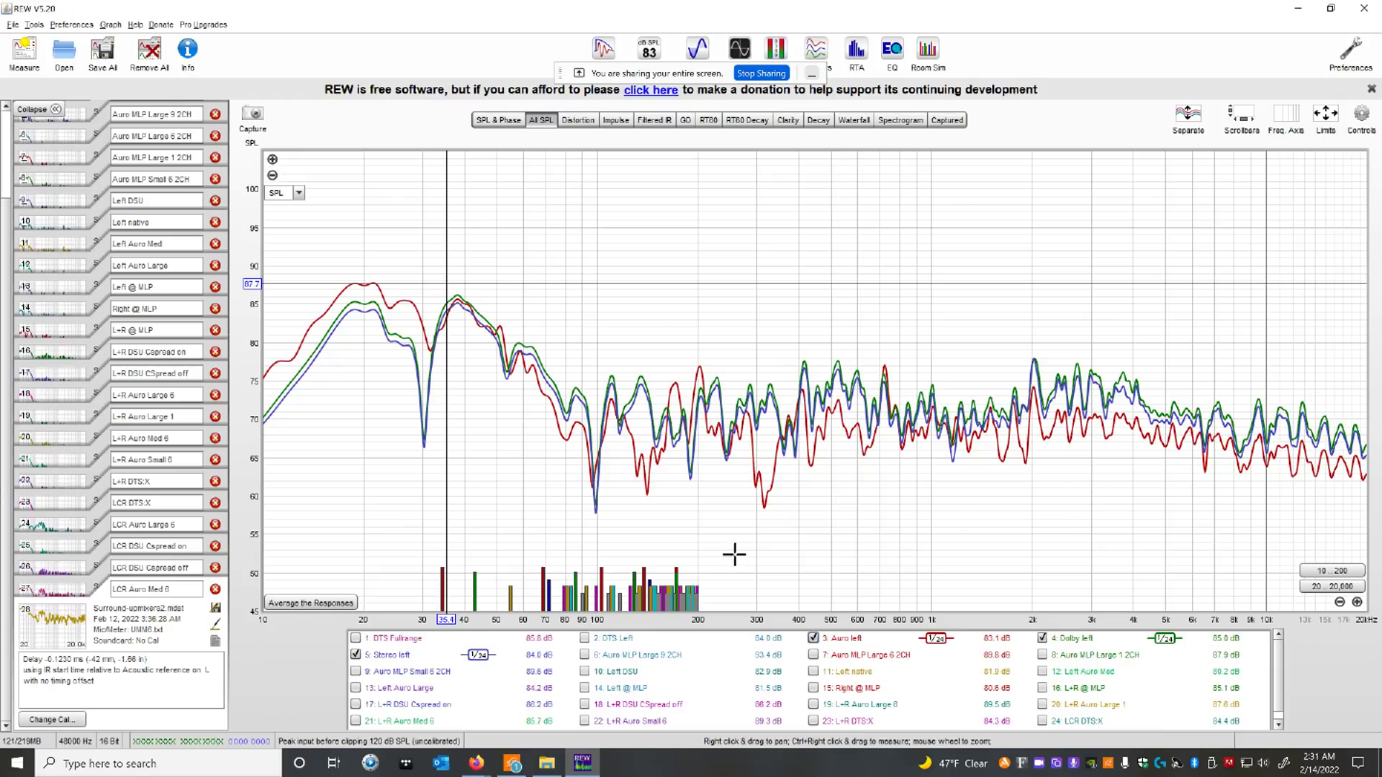
Step: Switch to the Firefox browser
mouse_move(474, 768)
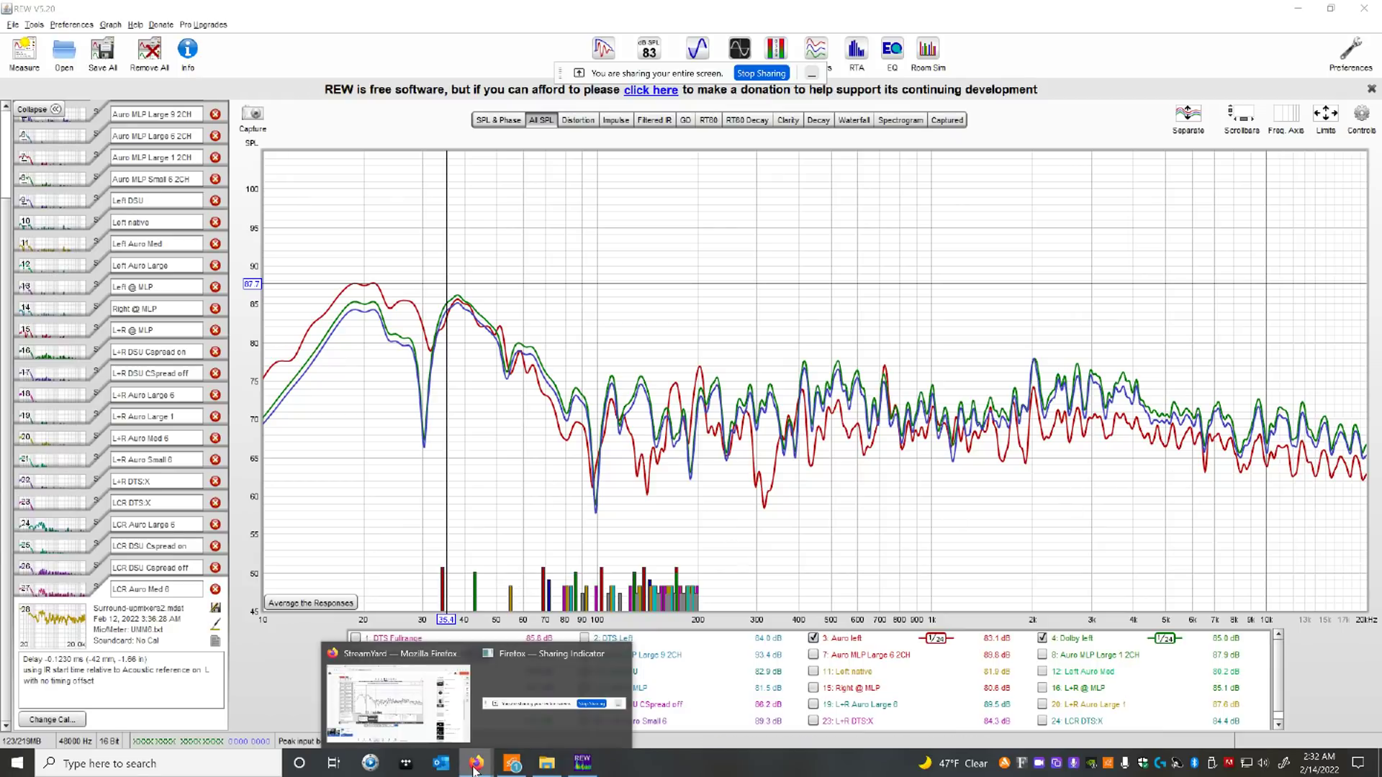